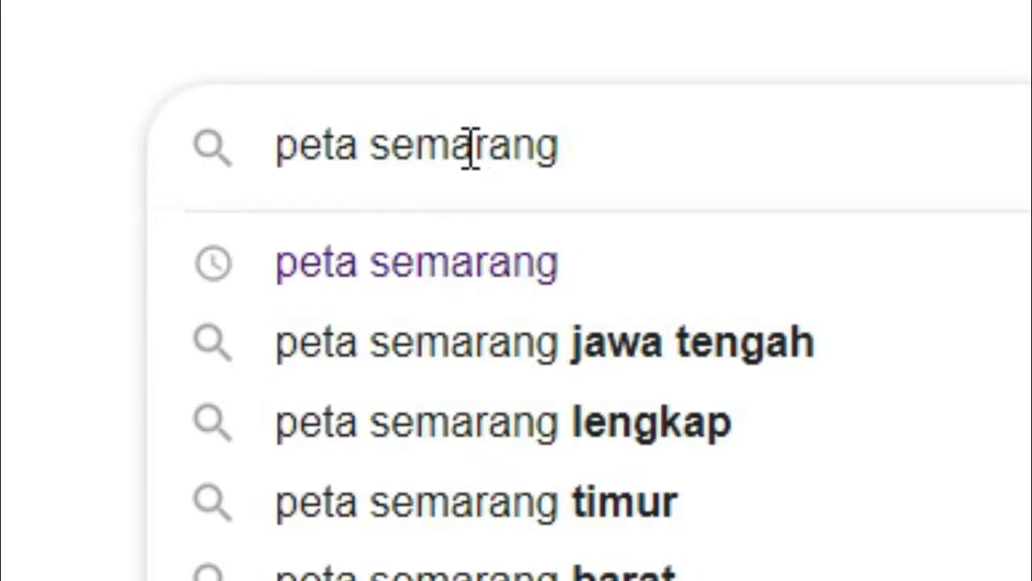
Search the web for "peta semarang" and copy the coloured Semarang district map image from the Pinhome article.
key(Return)
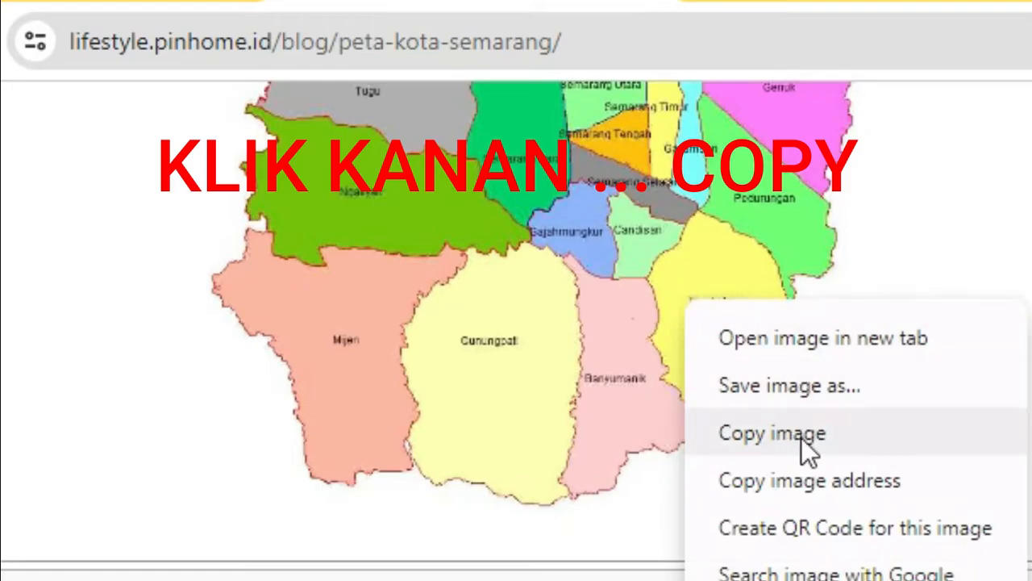
click(802, 438)
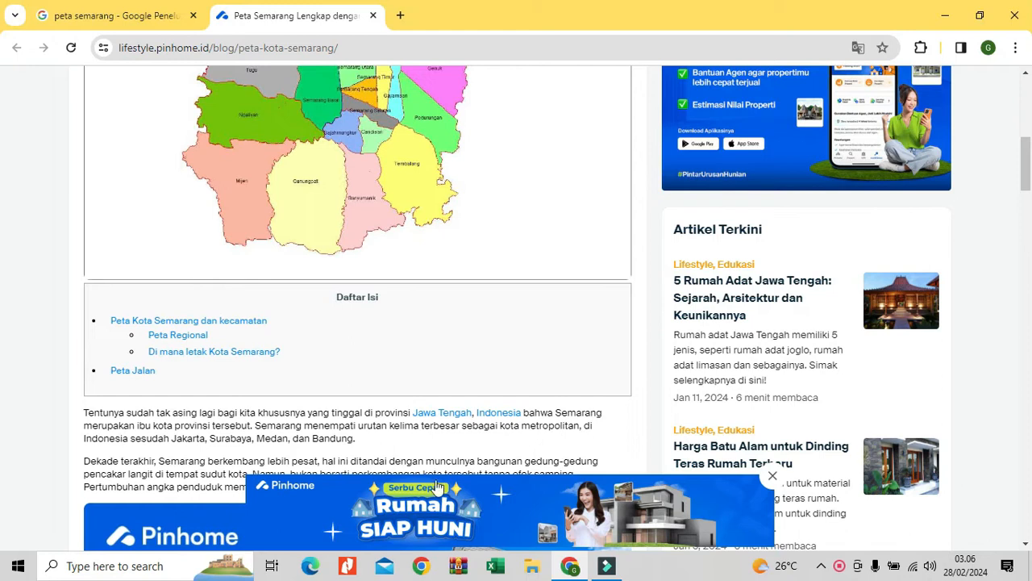
Open Word with a blank document and paste the copied map with Keep Source Formatting.
click(178, 567)
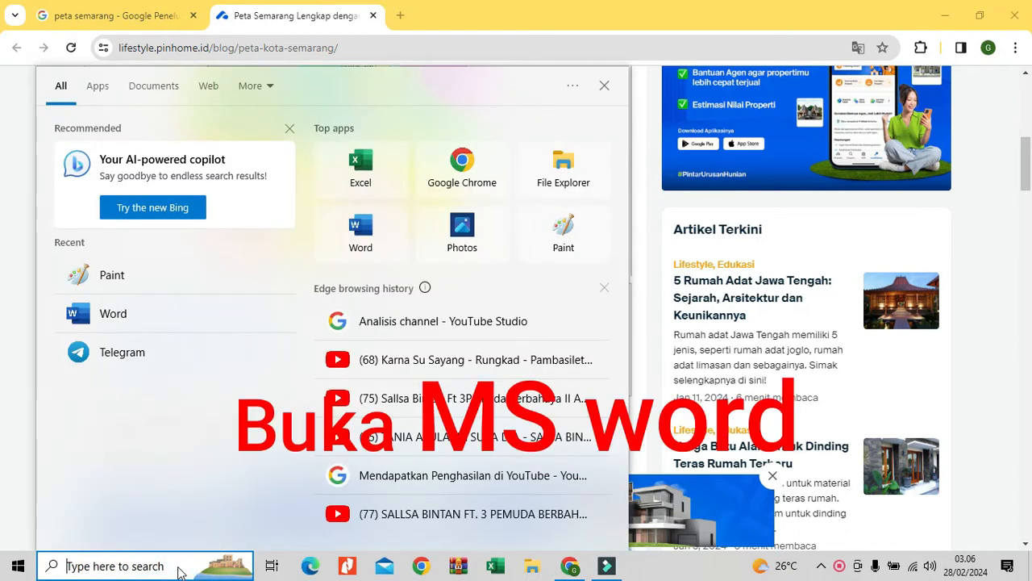
text(word)
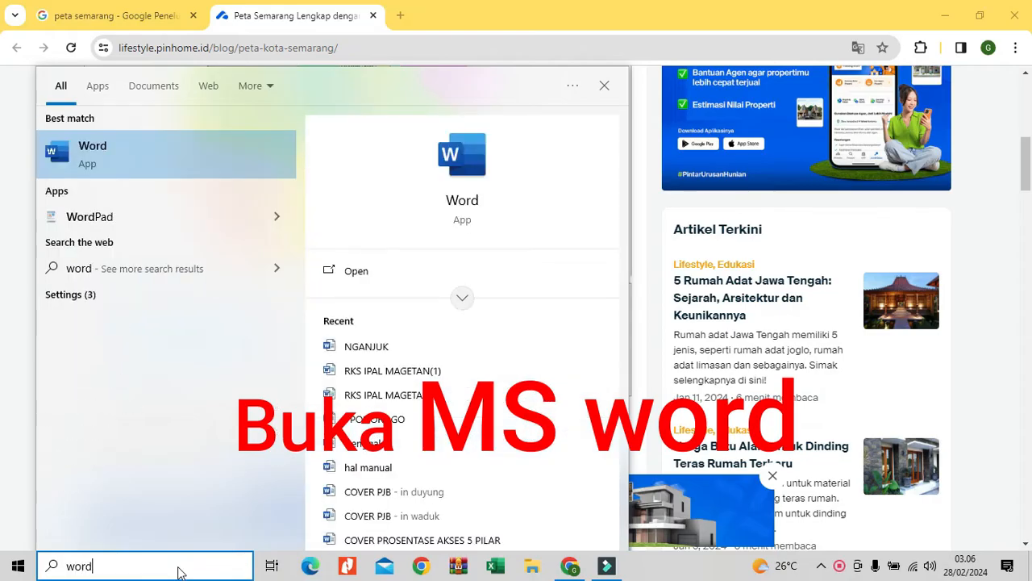
click(464, 174)
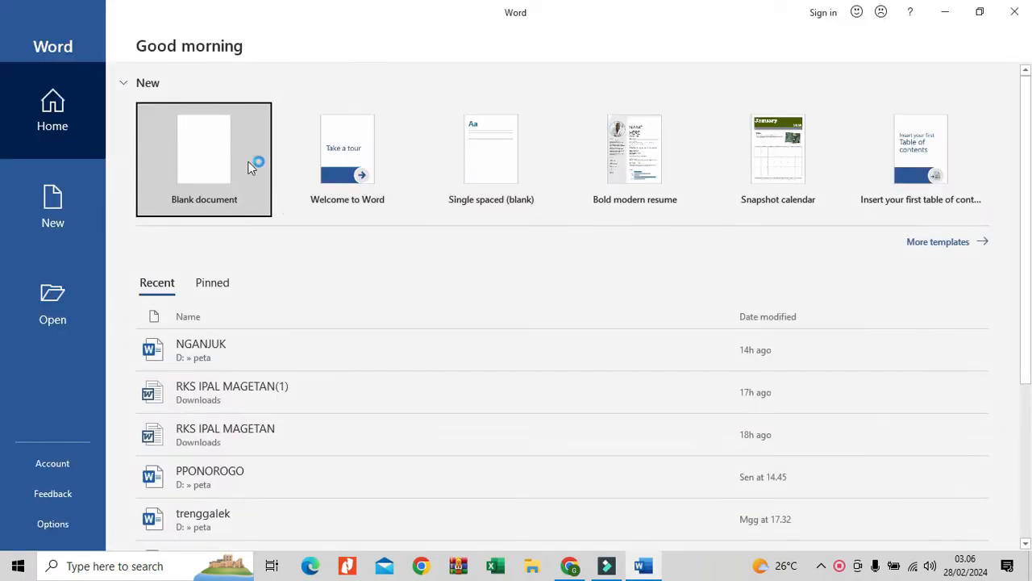
click(226, 169)
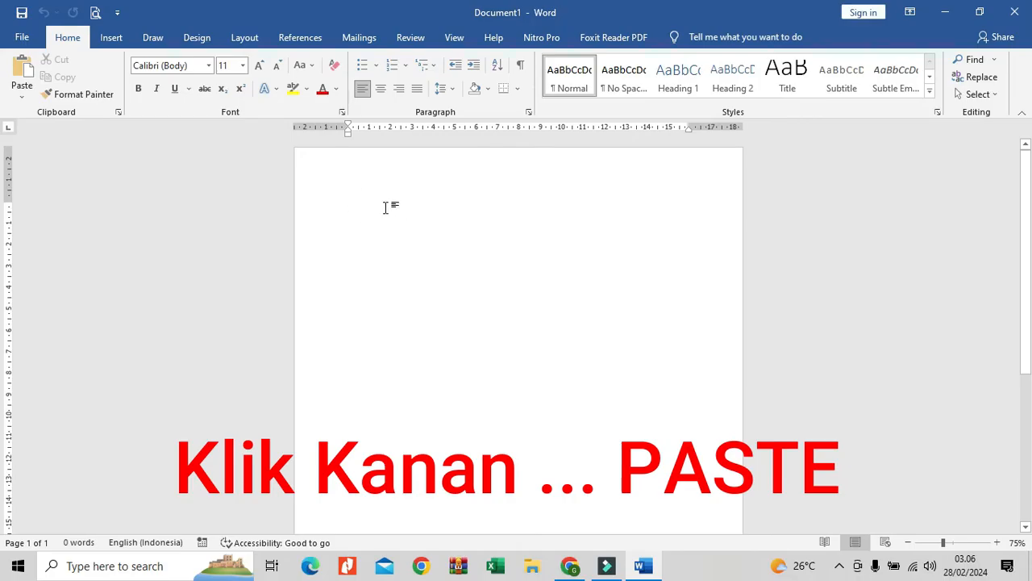
right_click(385, 207)
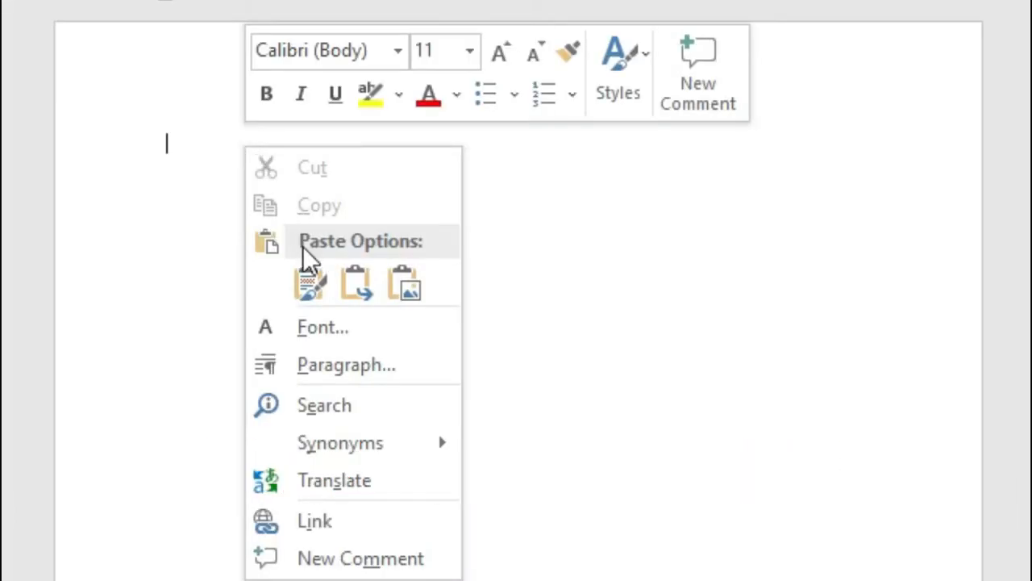
click(309, 284)
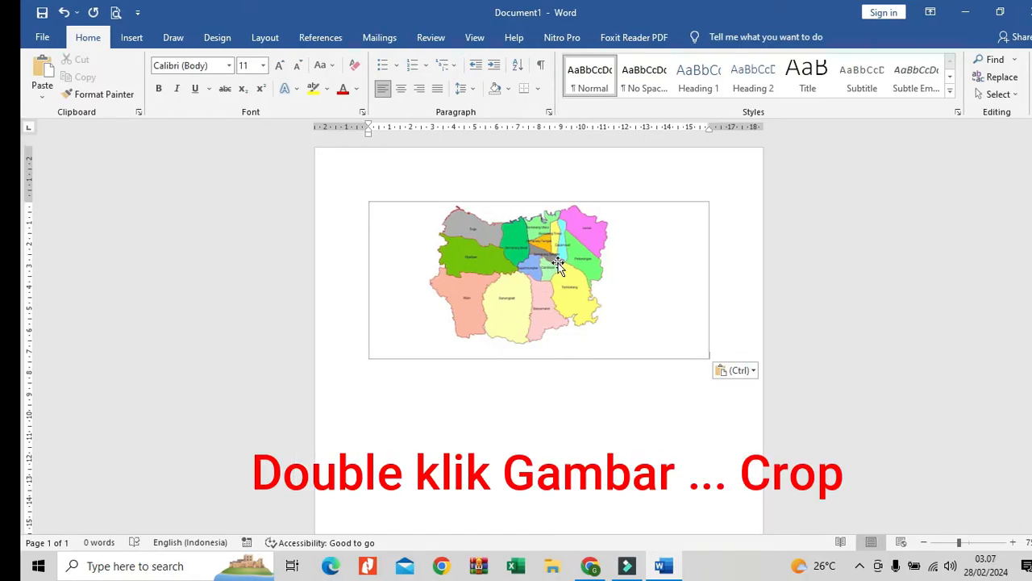
Crop the empty white margins off both sides of the pasted map picture.
double_click(559, 266)
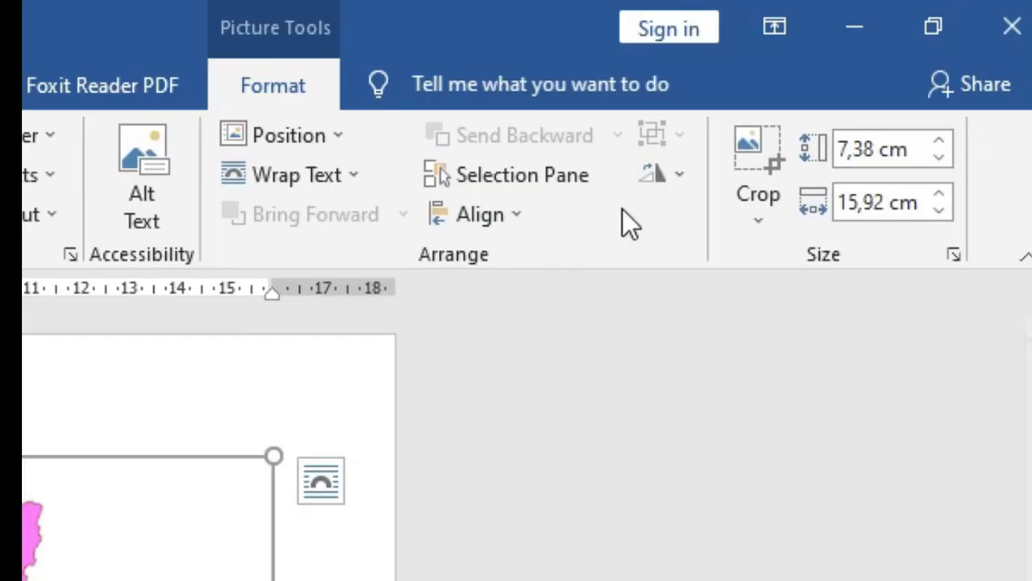
click(748, 160)
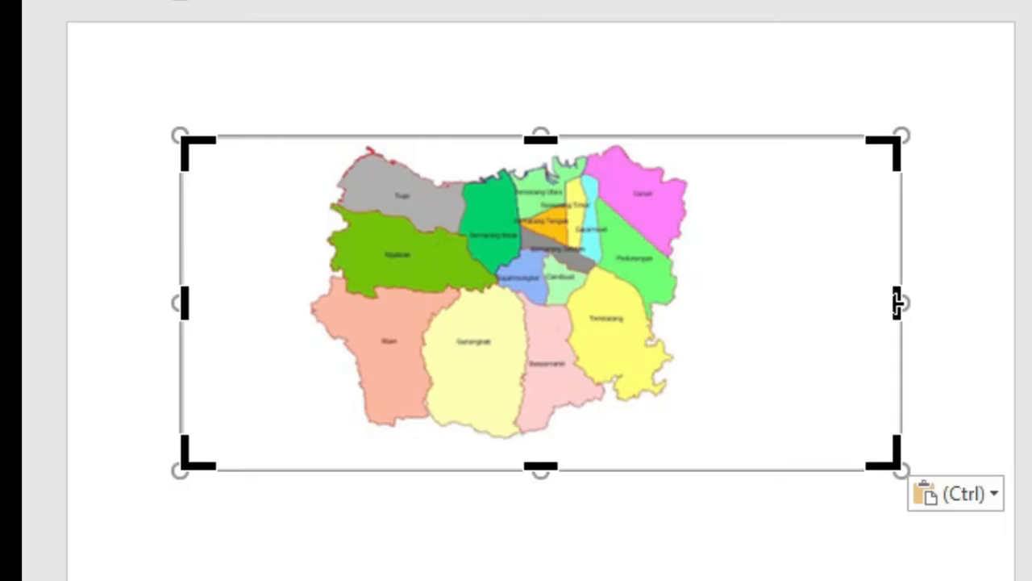
drag(898, 302, 704, 305)
drag(182, 301, 292, 301)
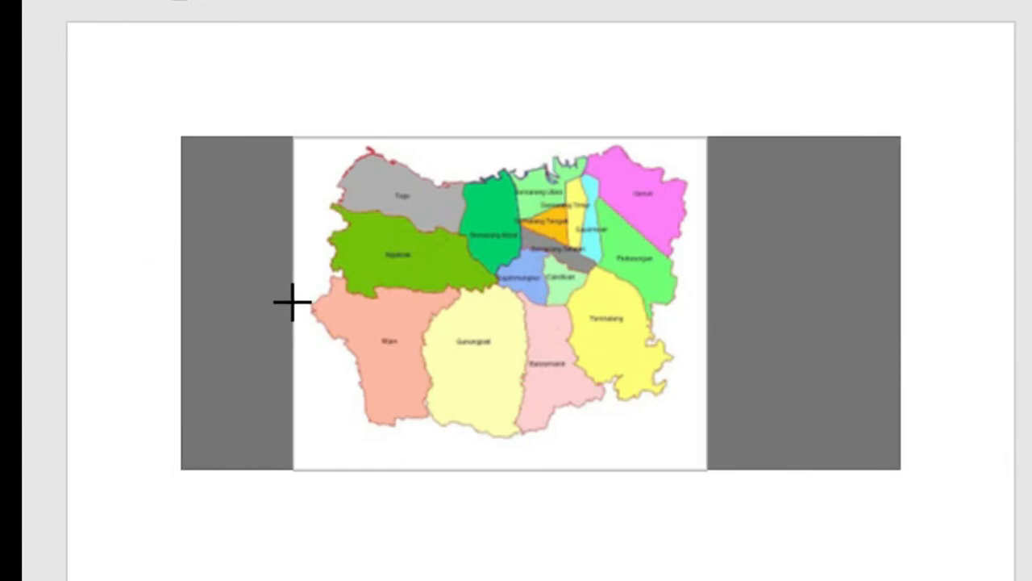
click(835, 244)
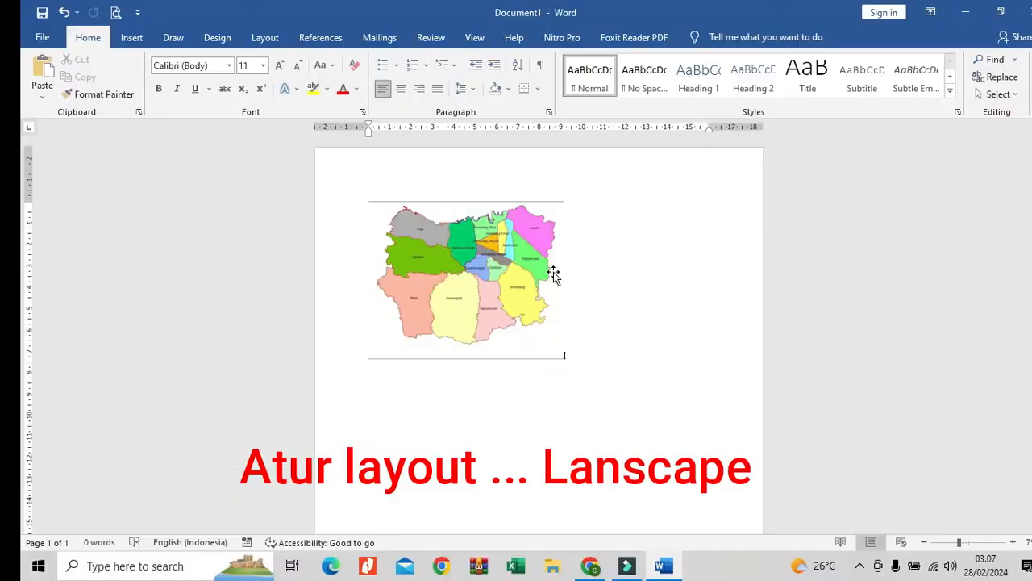
Set the page orientation to Landscape and enlarge the map picture to about 19.58 cm wide and 15.81 cm high.
click(554, 272)
drag(565, 357, 699, 436)
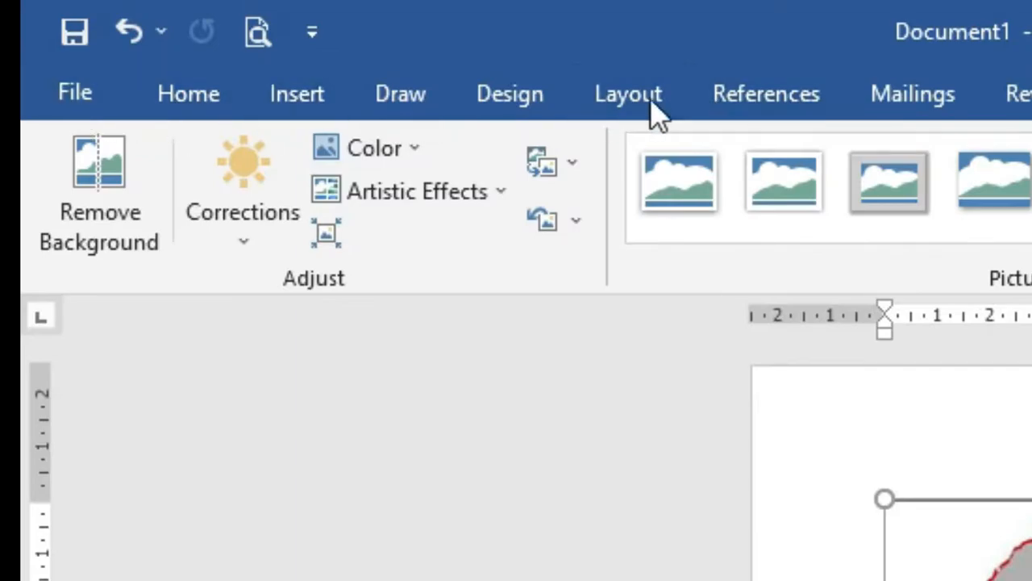
click(628, 95)
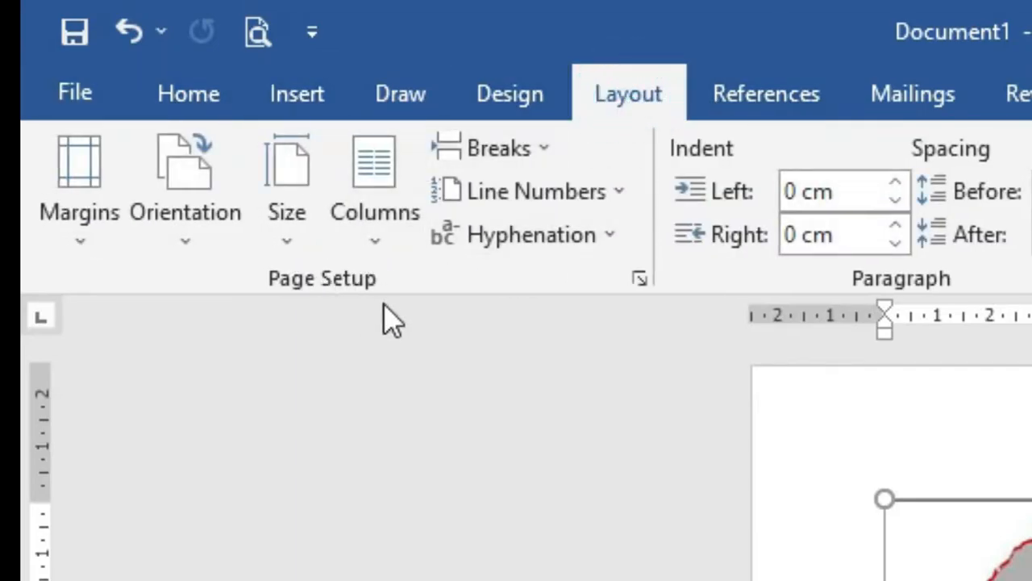
click(199, 196)
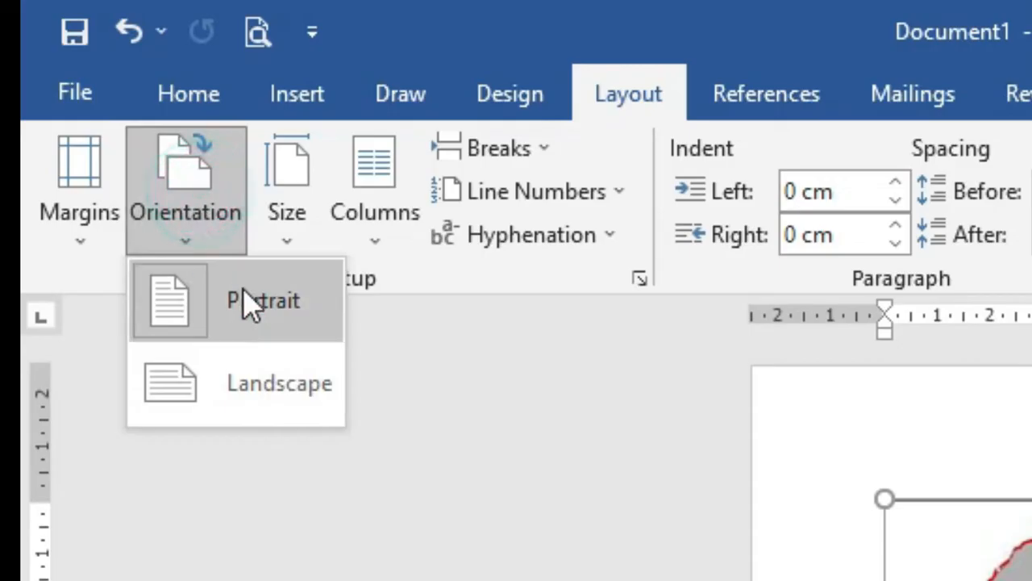
click(299, 395)
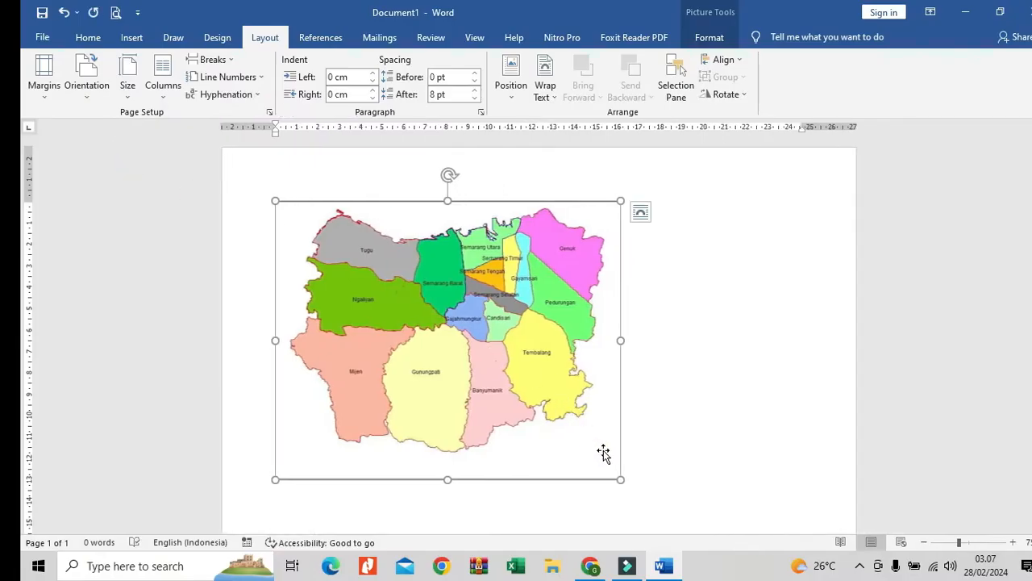
drag(619, 475, 693, 491)
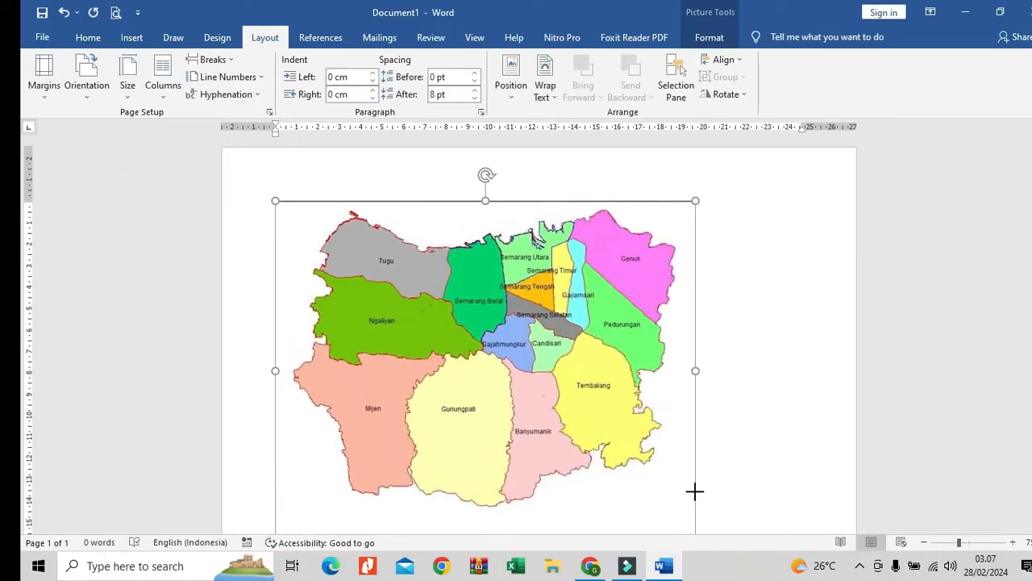
Set the map picture's text wrapping to Behind Text and move it horizontally to the middle of the page.
click(724, 215)
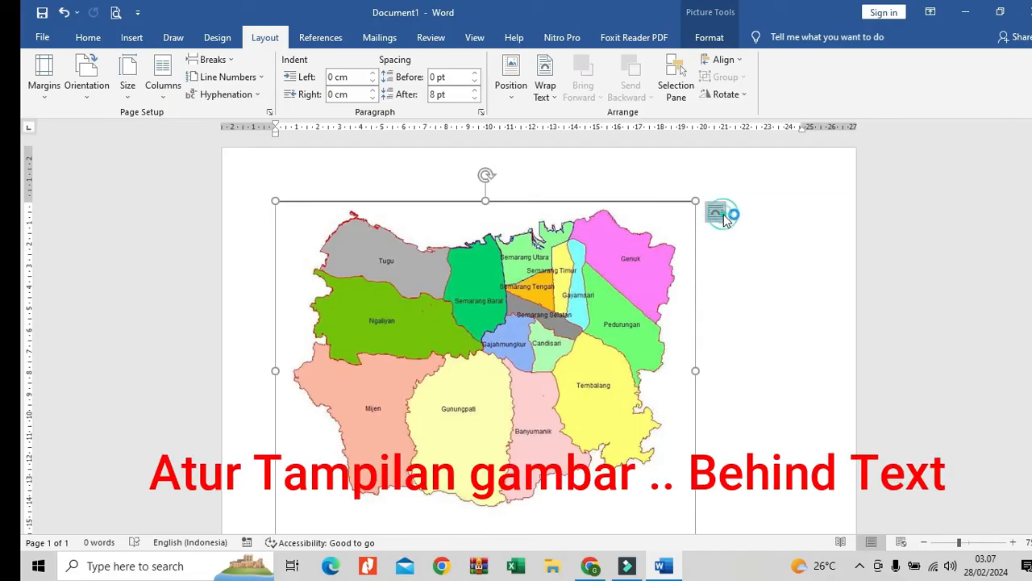
click(826, 352)
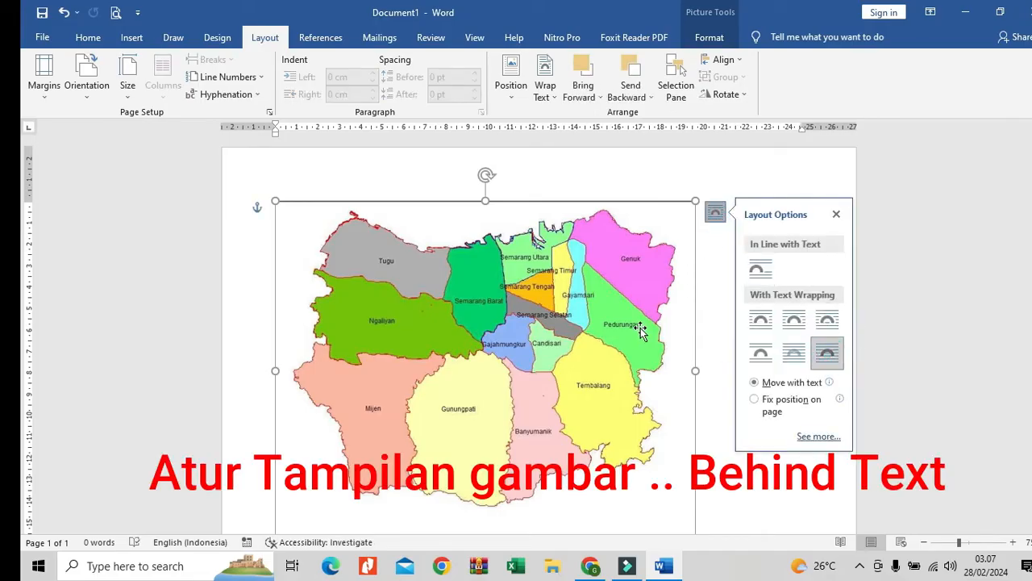
double_click(641, 342)
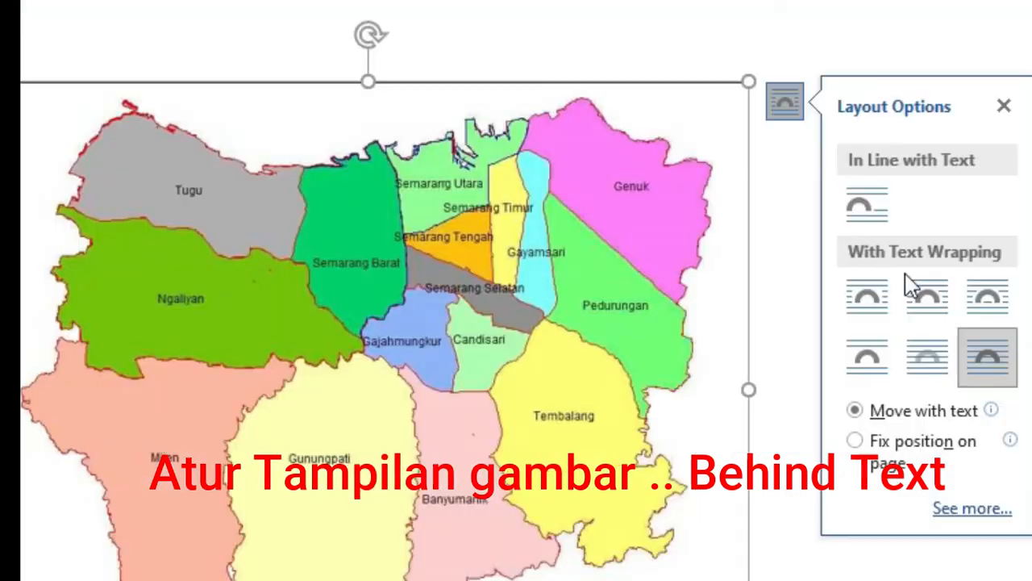
click(801, 445)
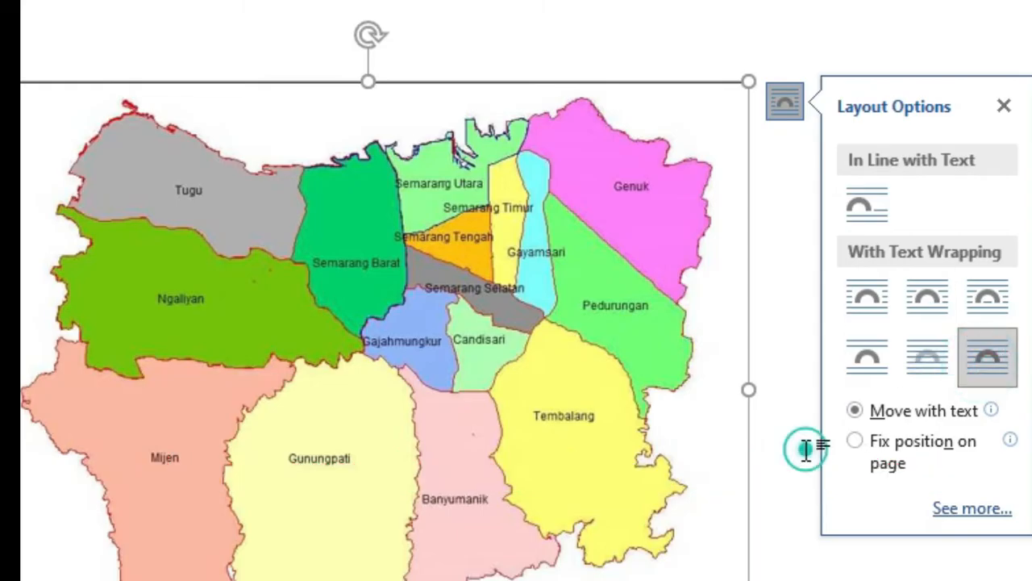
drag(604, 370, 658, 353)
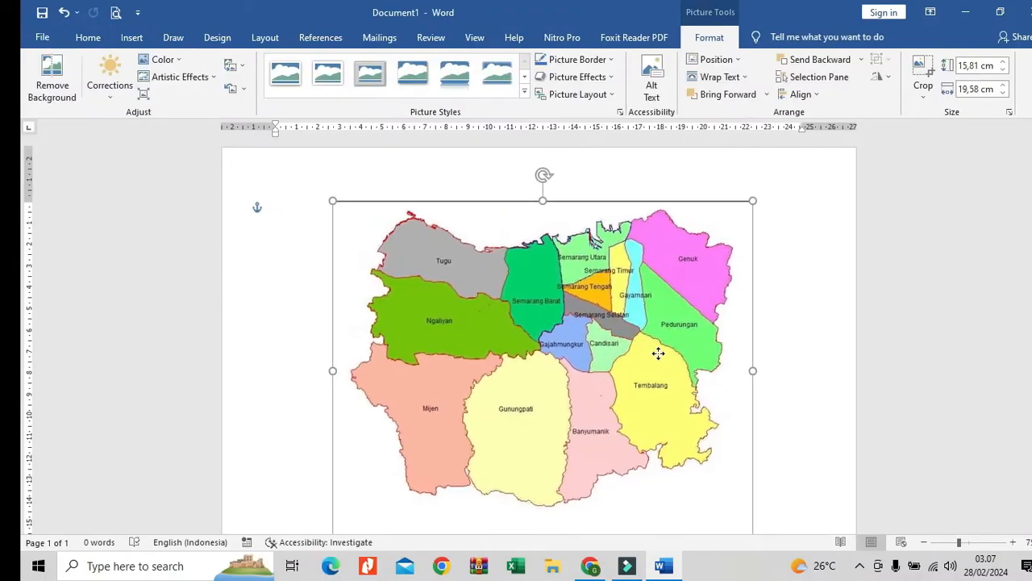
click(775, 311)
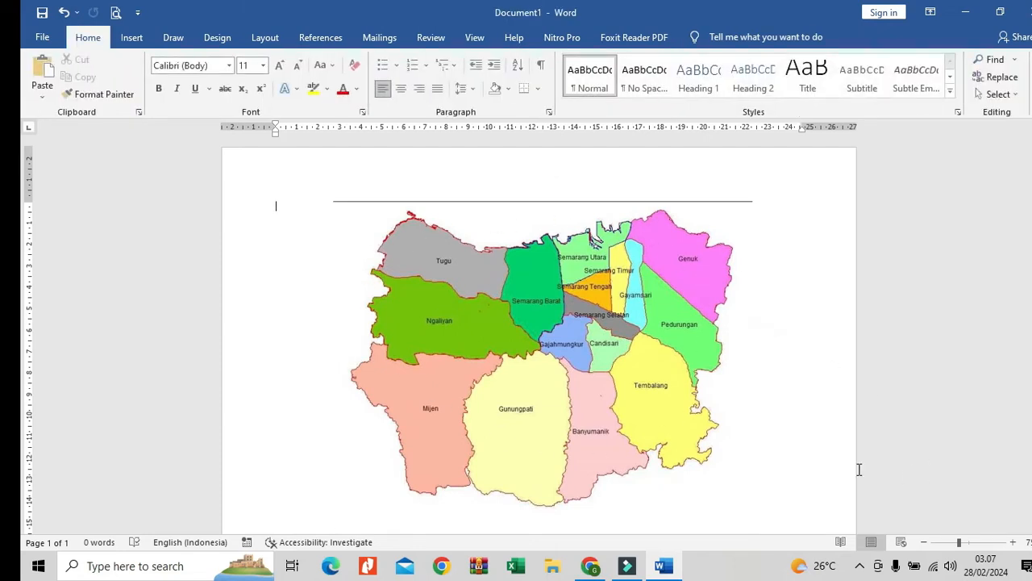
Trace the Tugu district outline with a closed Freeform shape about 6.17 cm wide and 4.14 cm high.
click(1013, 542)
click(1013, 542)
click(1013, 542)
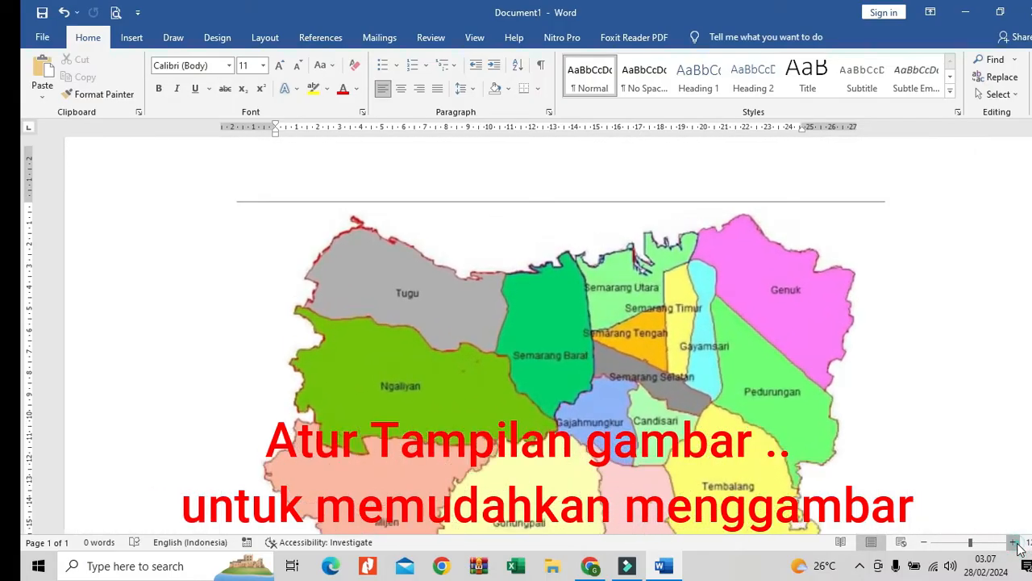
click(1013, 542)
click(1013, 542)
click(1013, 542)
click(1013, 542)
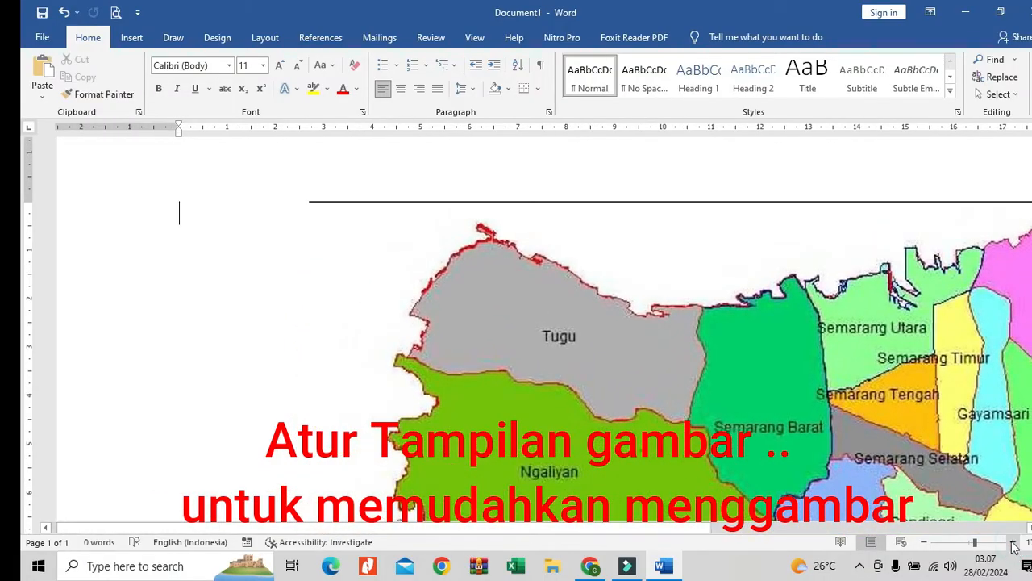
scroll(1023, 537, right, 5)
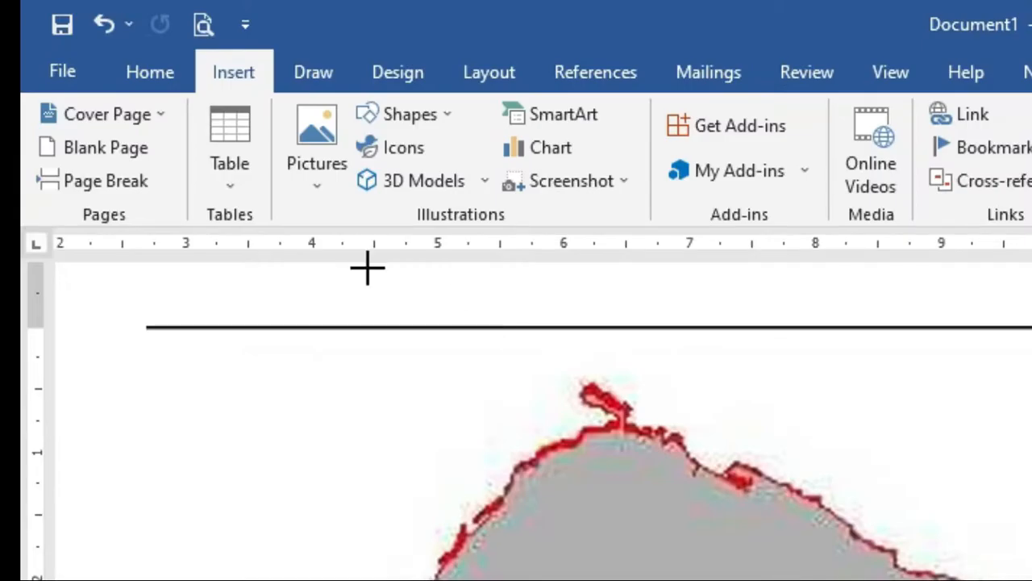
click(244, 73)
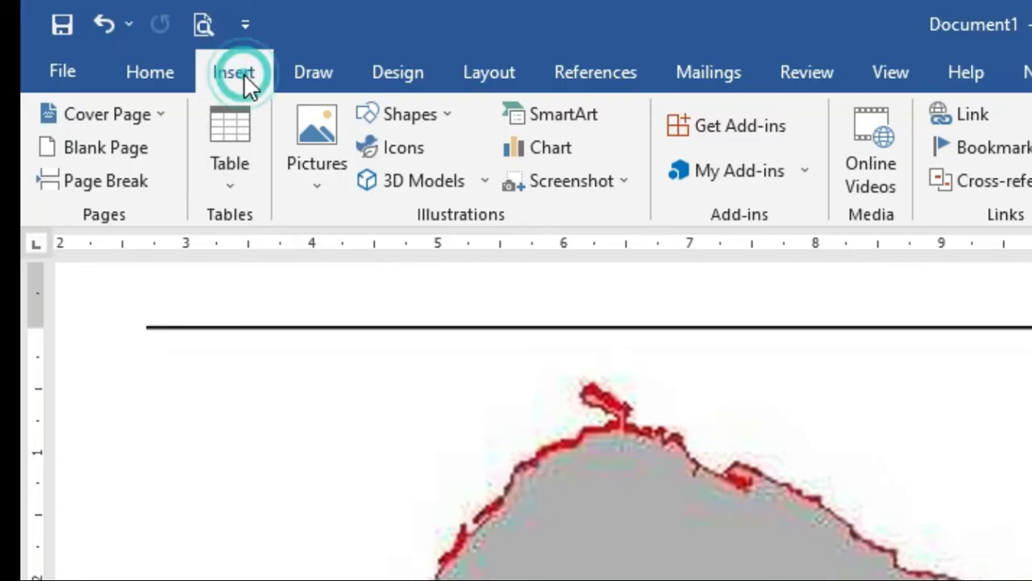
click(401, 115)
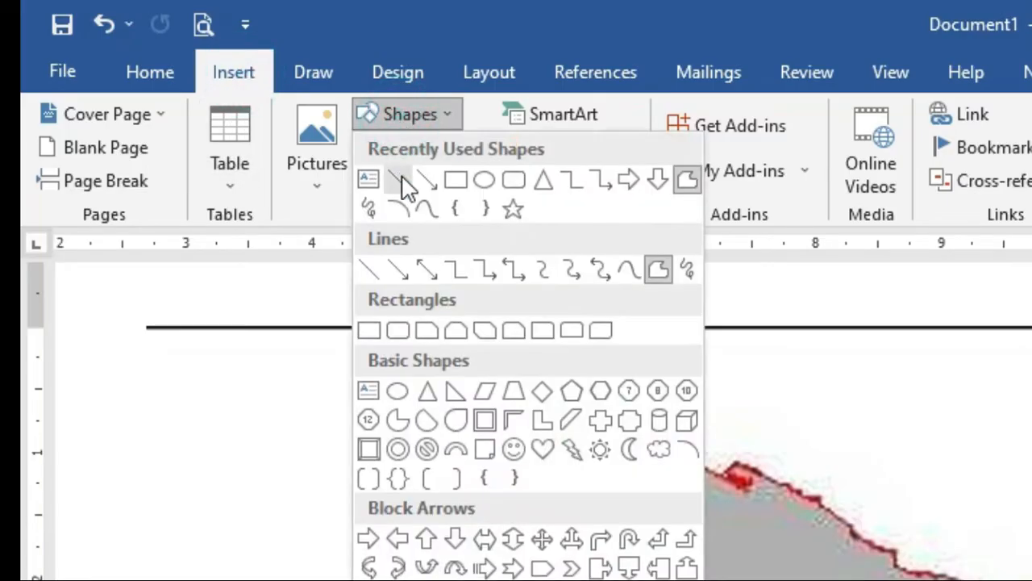
click(686, 180)
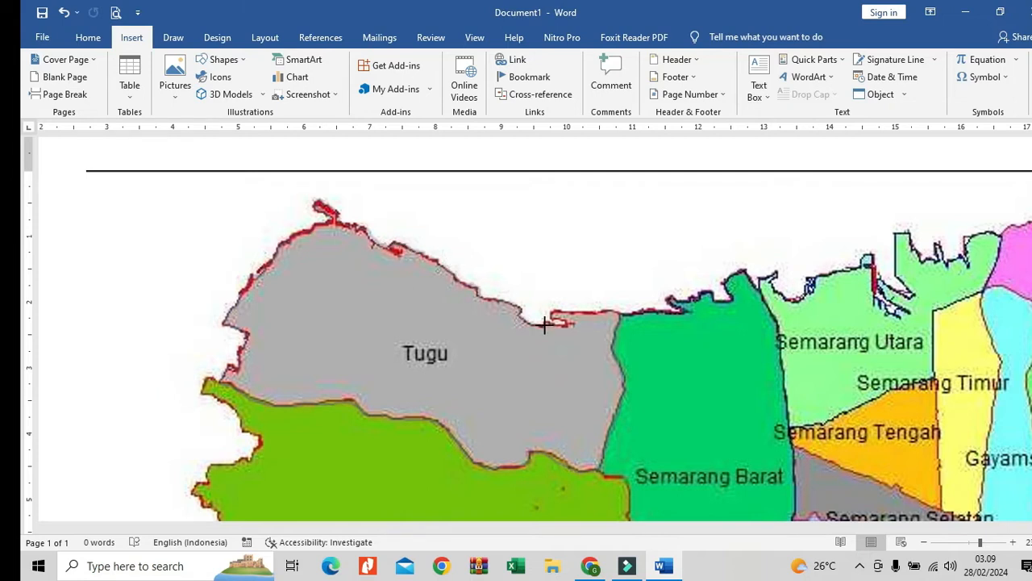
click(592, 312)
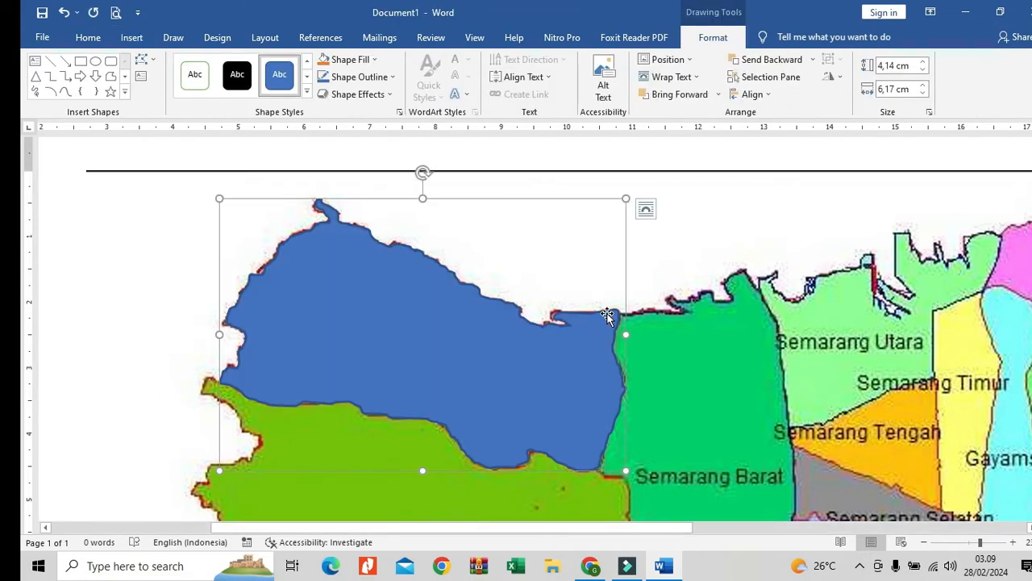
Trace the Semarang Barat district outline with a closed Freeform shape about 2.98 cm wide and 5.03 cm high.
scroll(600, 282, down, 2)
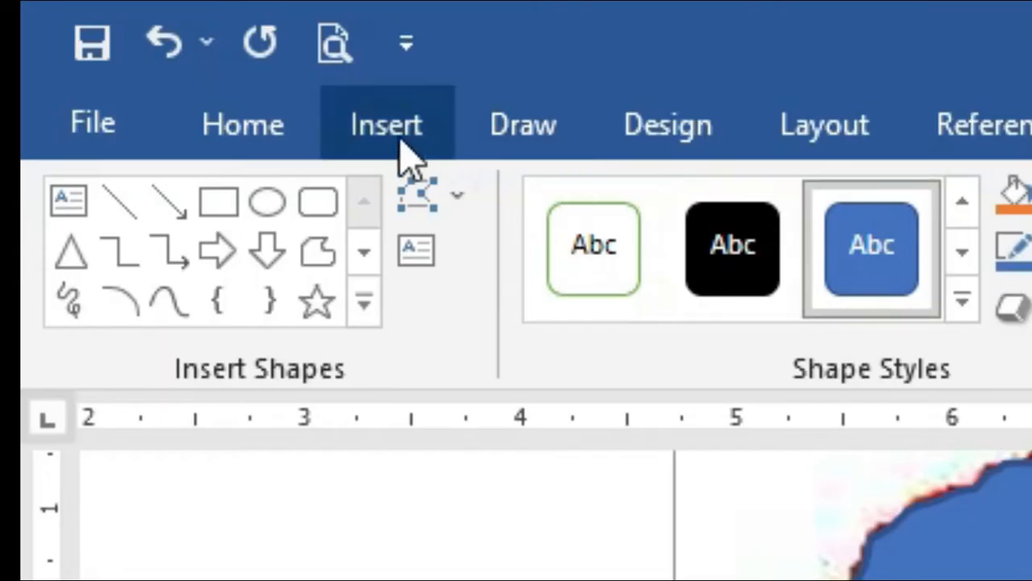
click(314, 256)
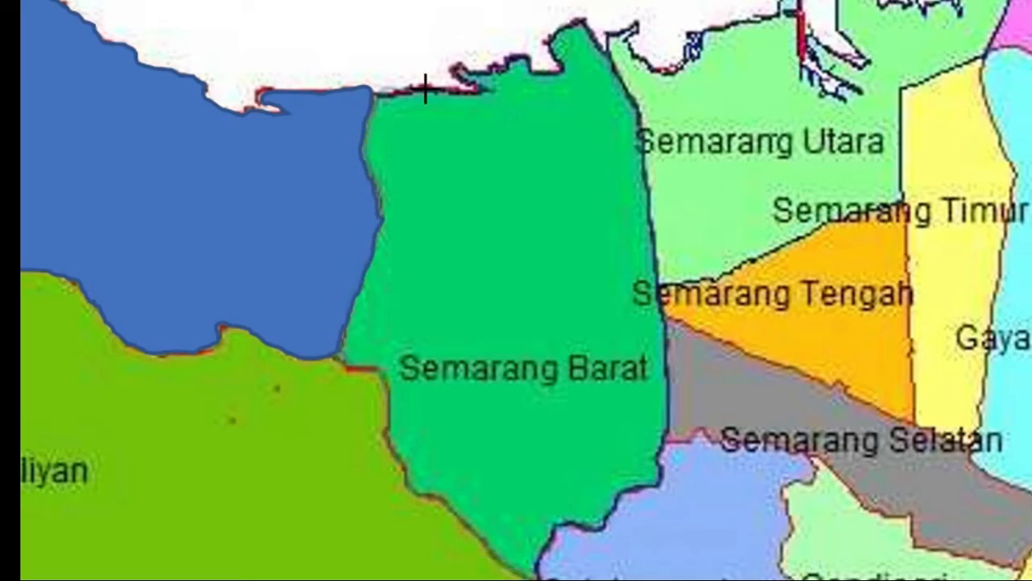
click(580, 23)
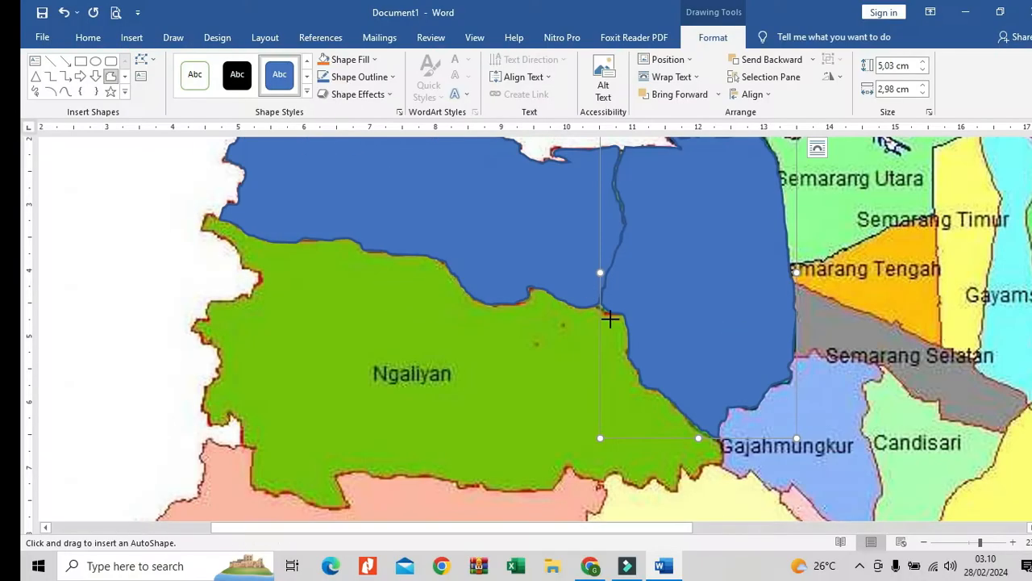
Trace closed Freeform shapes over the Ngaliyan, Semarang Utara, Semarang Tengah, Semarang Timur, Genuk and Gayamsari districts.
click(219, 219)
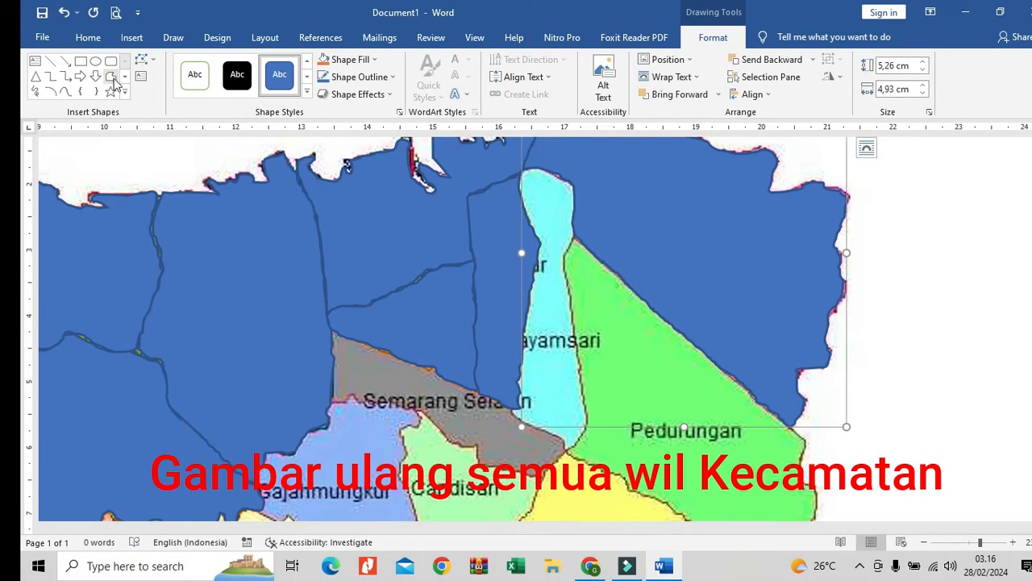
drag(566, 452, 567, 239)
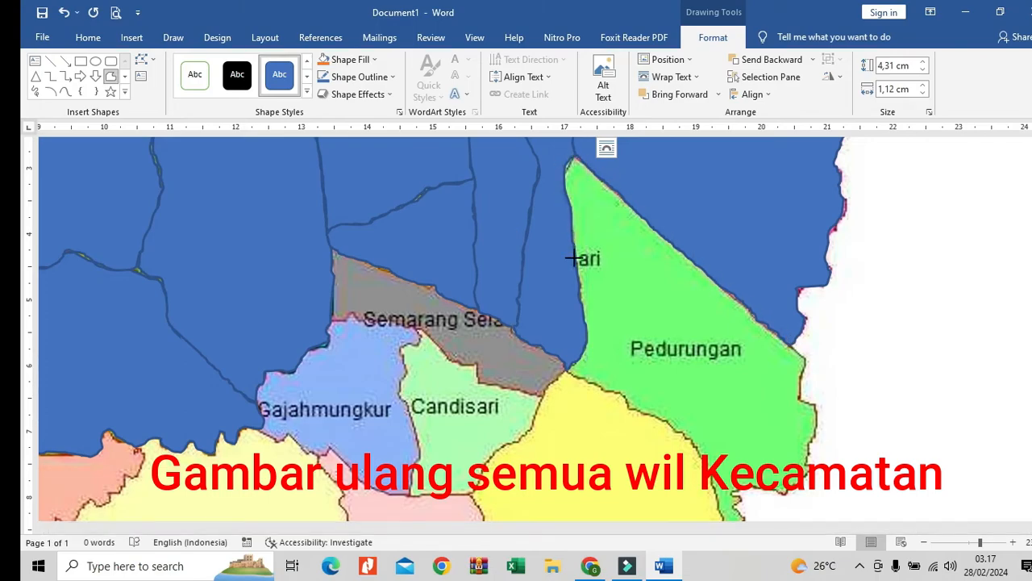
Trace closed Freeform shapes over the Pedurungan, Semarang Selatan, Gajahmungkur, Candisari, Tembalang, Banyumanik, Gunungpati and Mijen districts.
mouse_move(572, 257)
mouse_down()
mouse_move(668, 422)
mouse_move(783, 488)
mouse_move(791, 344)
mouse_up()
scroll(542, 316, down, 2)
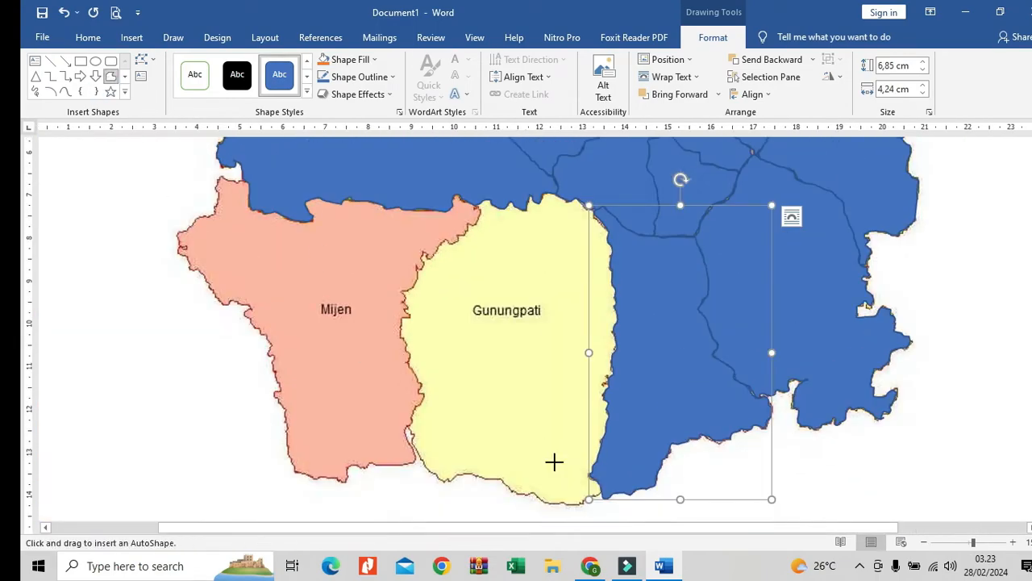
mouse_move(601, 488)
mouse_down()
mouse_move(549, 500)
mouse_move(412, 440)
mouse_up()
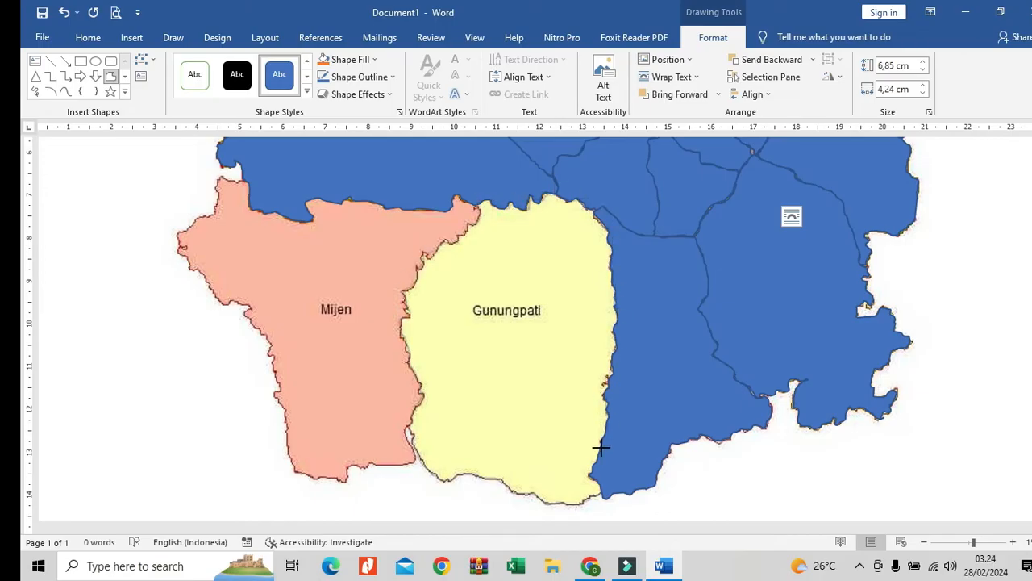
drag(601, 447, 600, 485)
drag(207, 284, 223, 178)
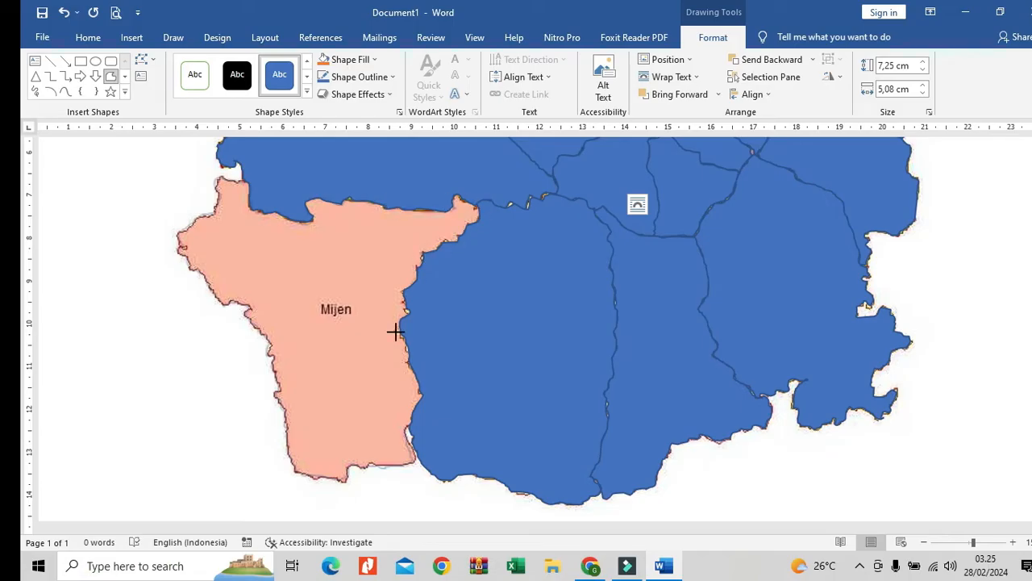
drag(395, 331, 414, 460)
Select all the traced district shapes together, remove their fill and combine them into one group.
scroll(438, 453, up, 5)
scroll(439, 453, down, 3)
click(955, 544)
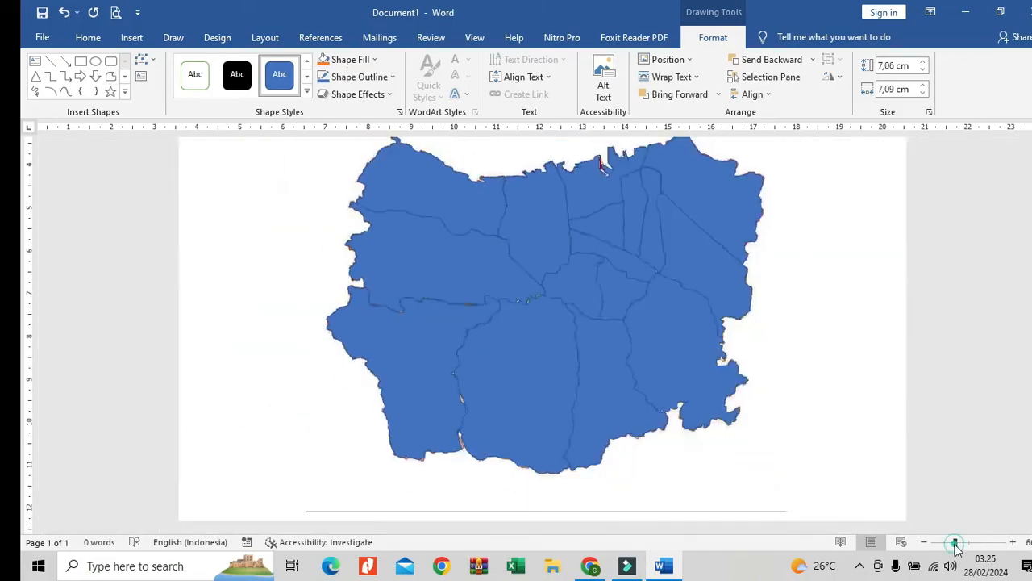
click(771, 321)
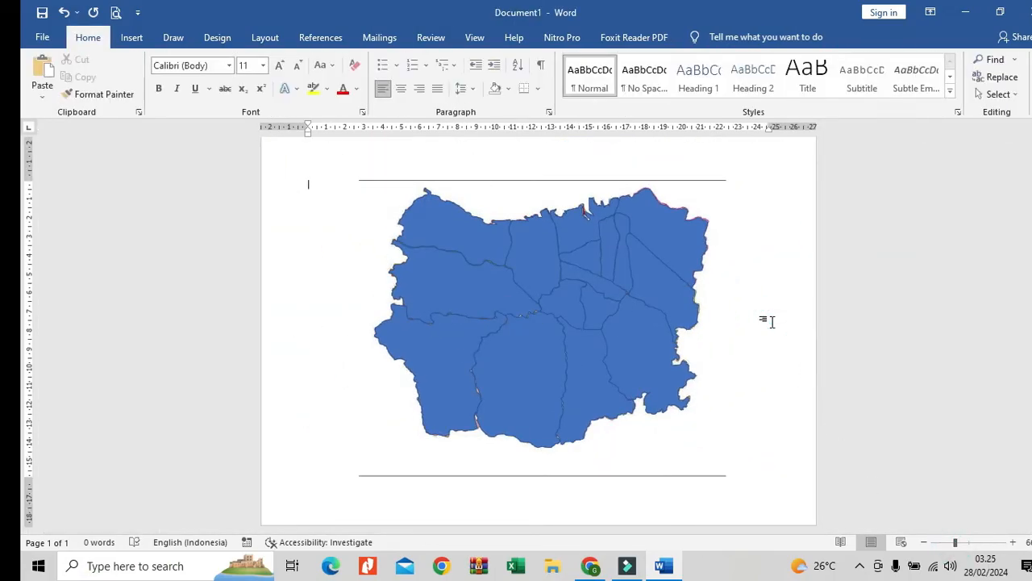
click(493, 242)
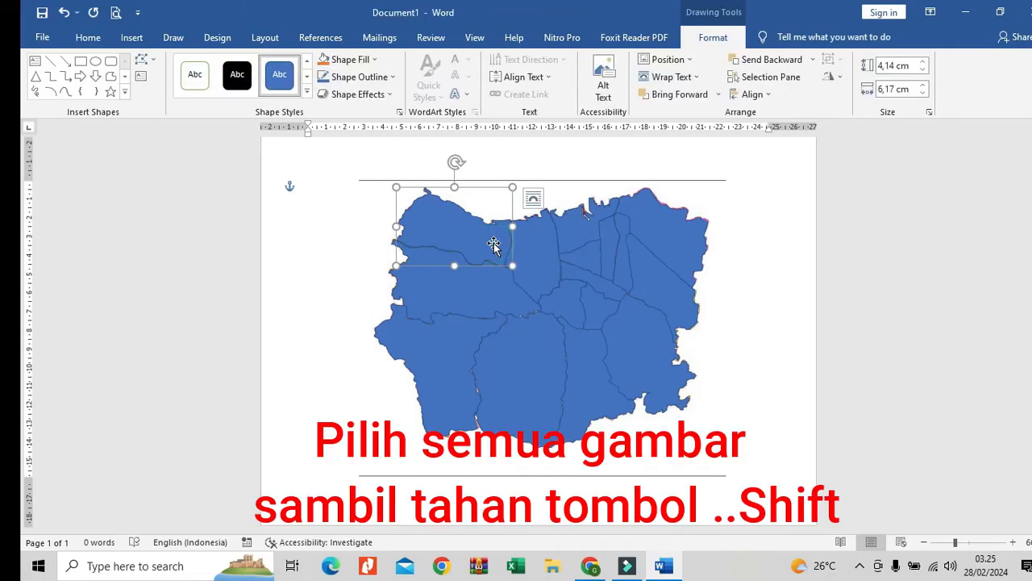
shift+click(543, 239)
shift+click(577, 232)
shift+click(594, 260)
shift+click(574, 300)
shift+click(612, 287)
shift+click(620, 274)
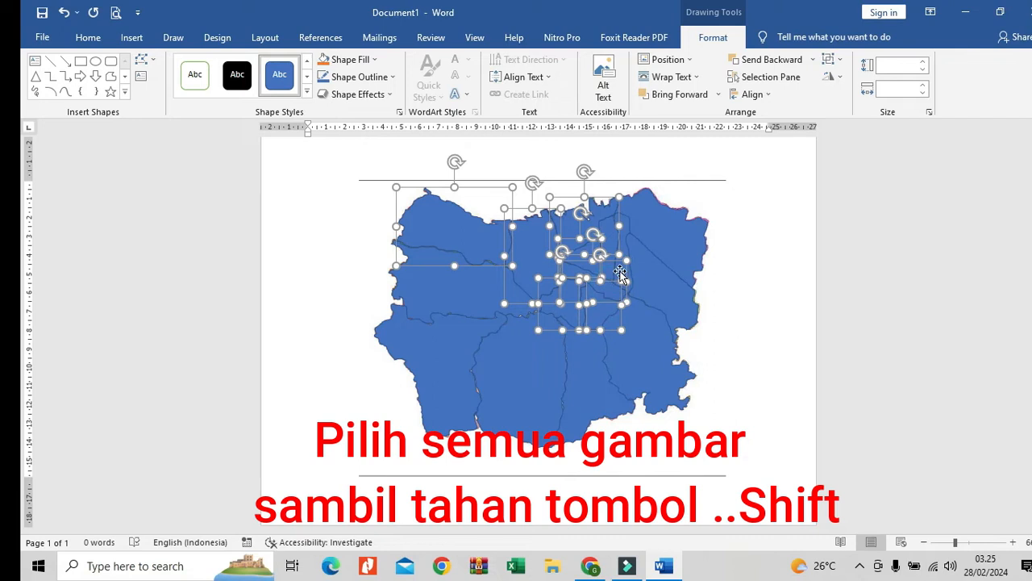
shift+click(621, 223)
shift+click(652, 216)
shift+click(670, 299)
shift+click(646, 367)
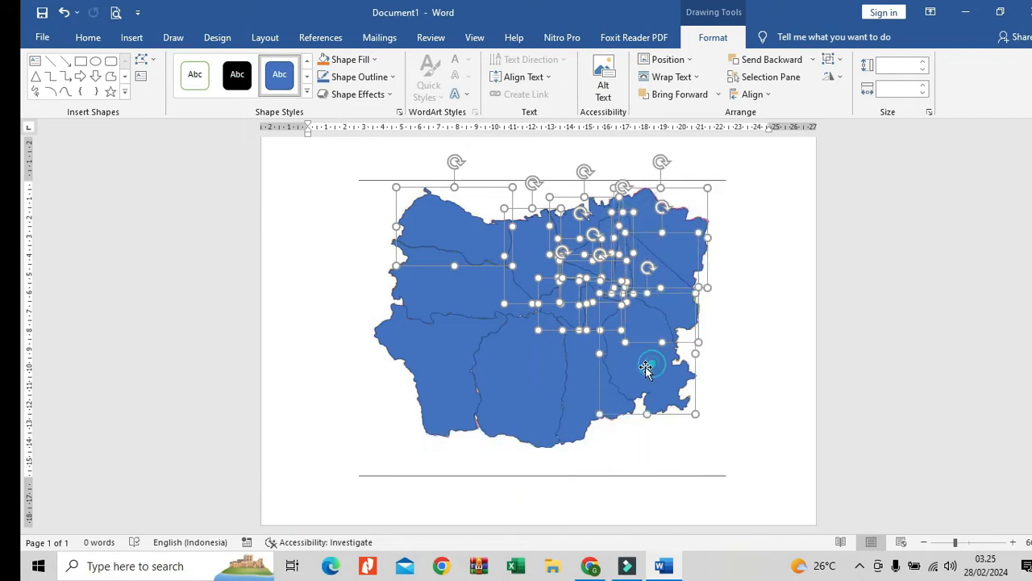
shift+click(585, 389)
shift+click(521, 389)
shift+click(438, 367)
shift+click(417, 292)
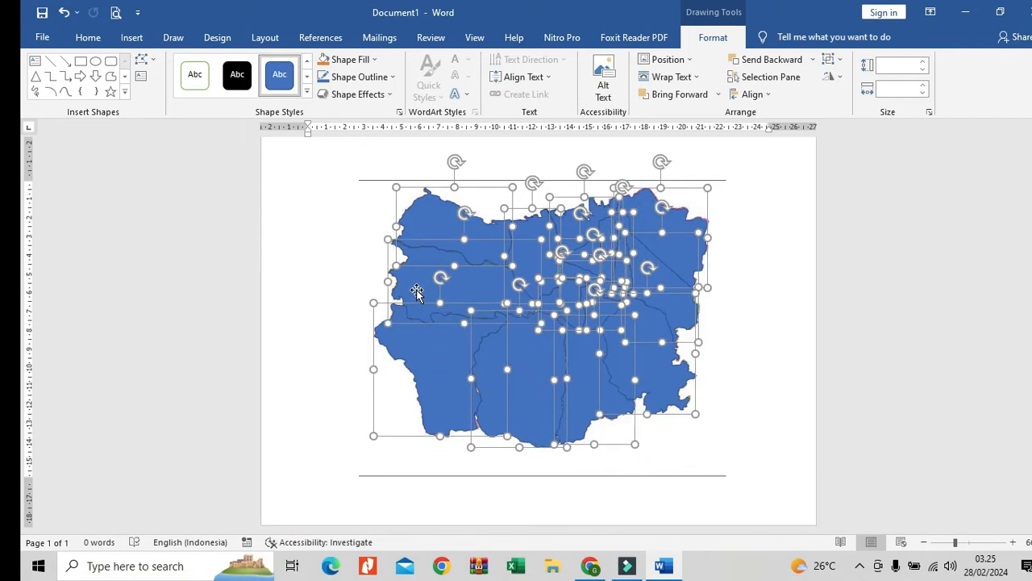
right_click(416, 293)
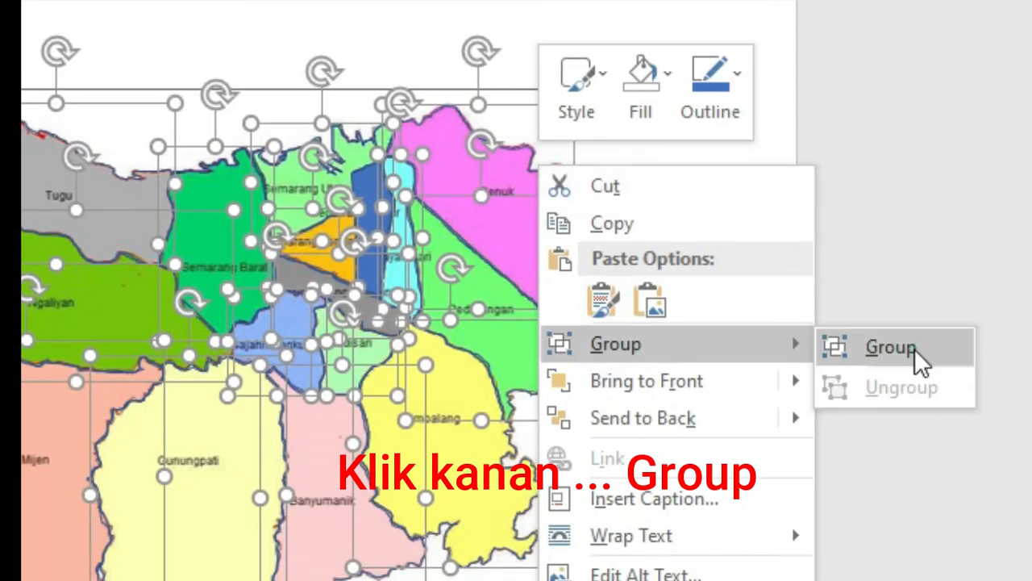
click(873, 309)
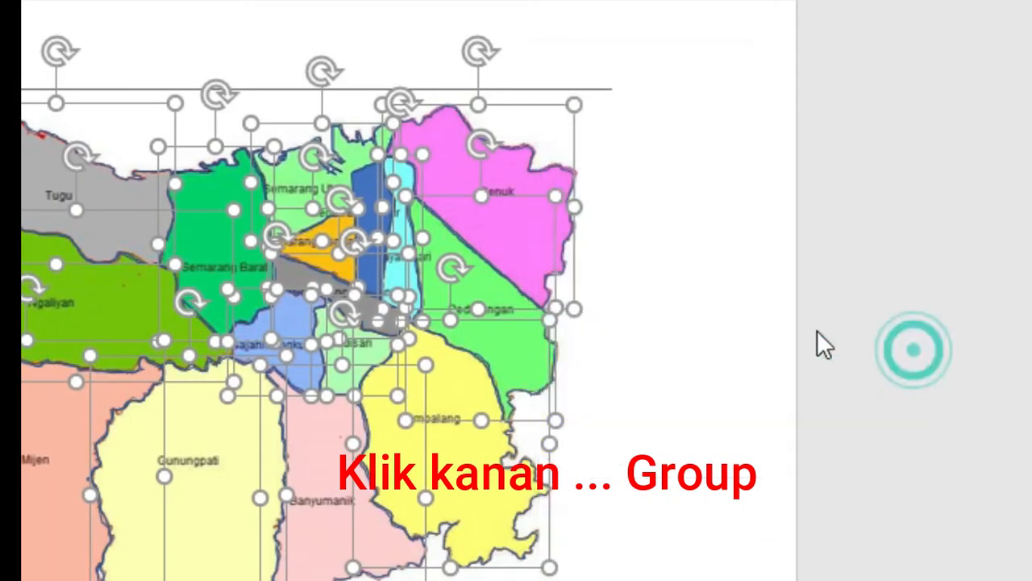
Format the grouped district outlines with a 0.25 pt solid line in standard red.
right_click(527, 149)
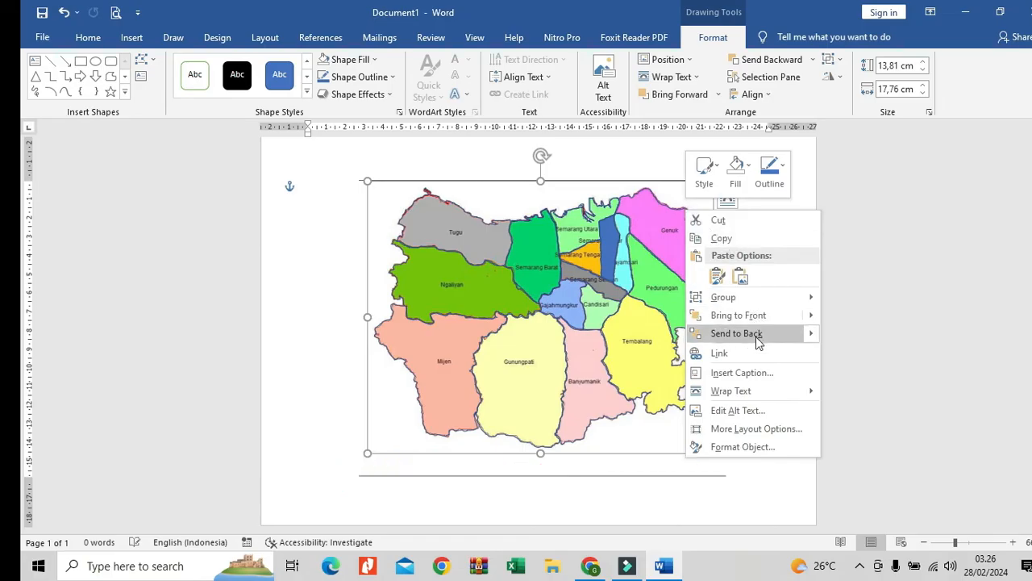
click(752, 447)
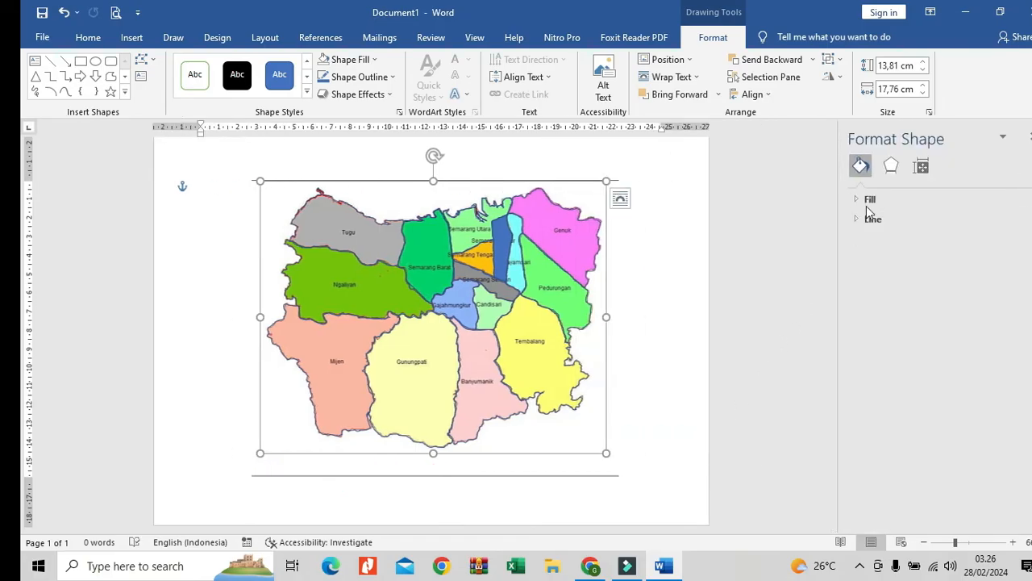
click(875, 219)
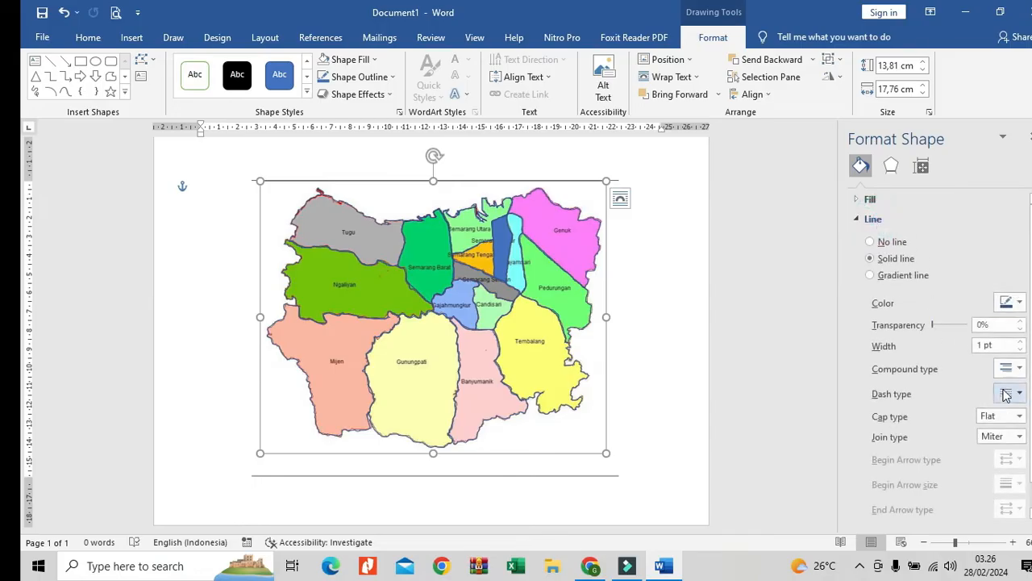
click(1020, 350)
click(1020, 349)
click(1020, 349)
click(1010, 304)
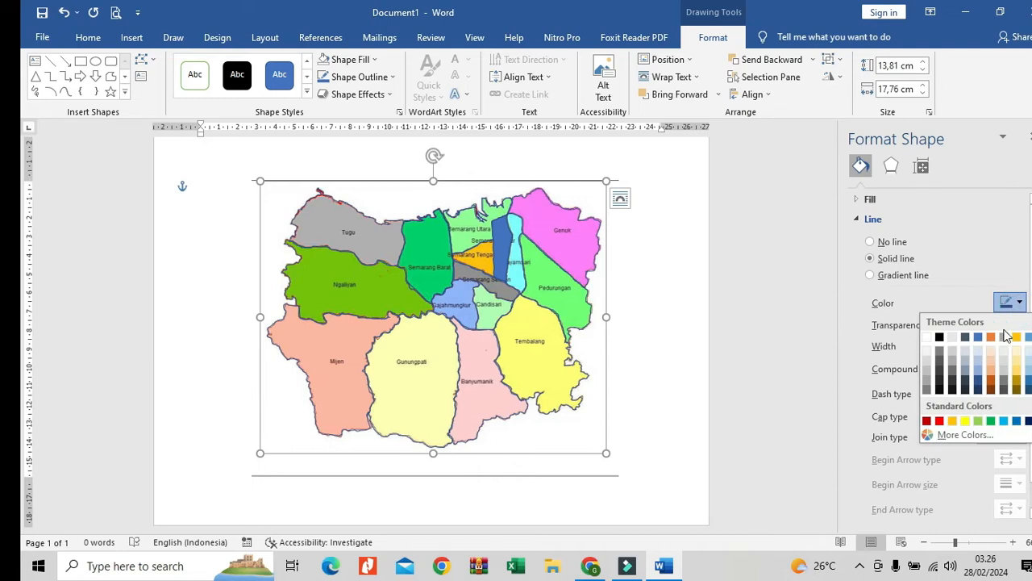
click(941, 420)
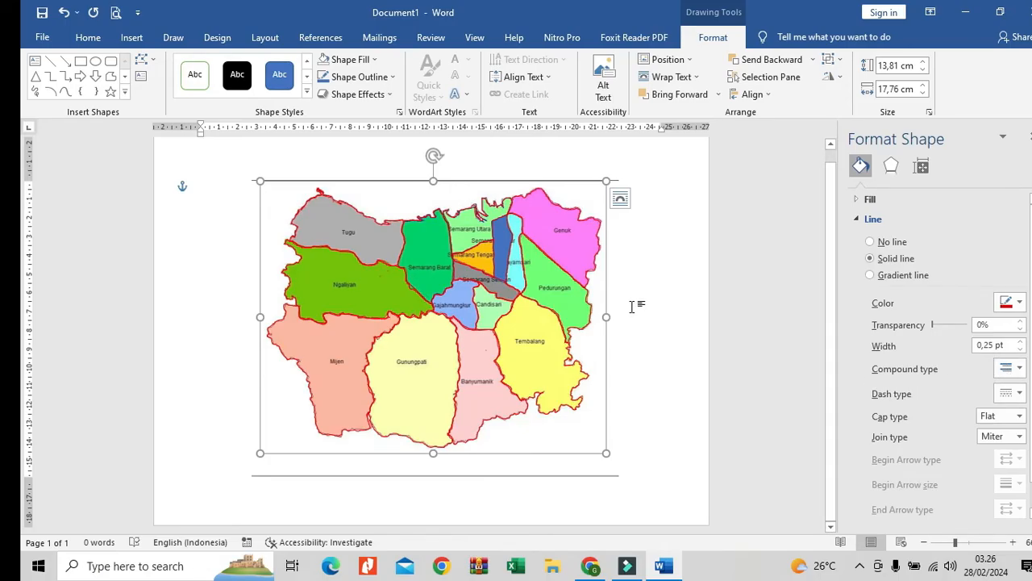
click(651, 266)
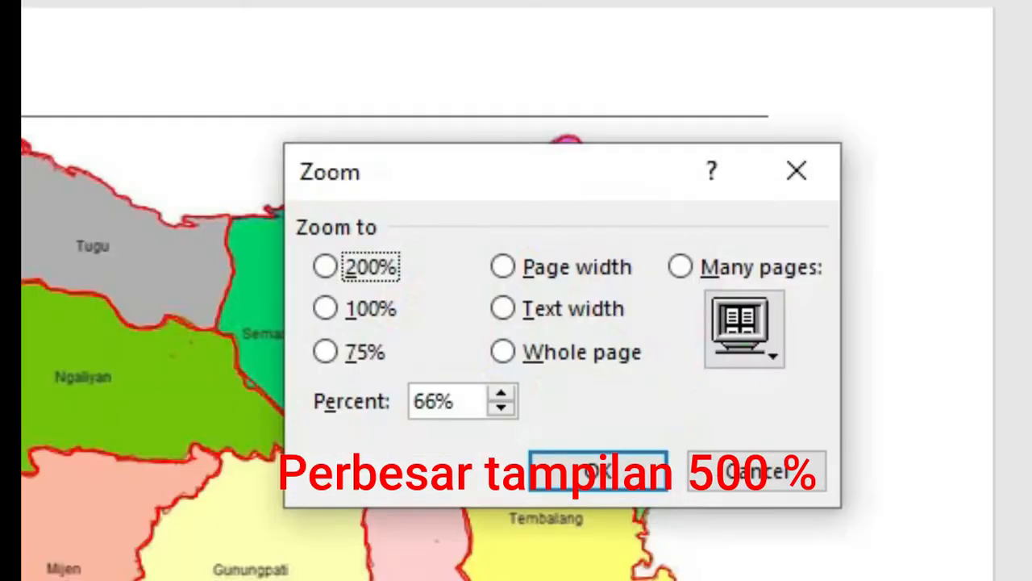
Set the page zoom to 500% and turn on point editing for the Ngaliyan shape along the Tugu border.
double_click(433, 401)
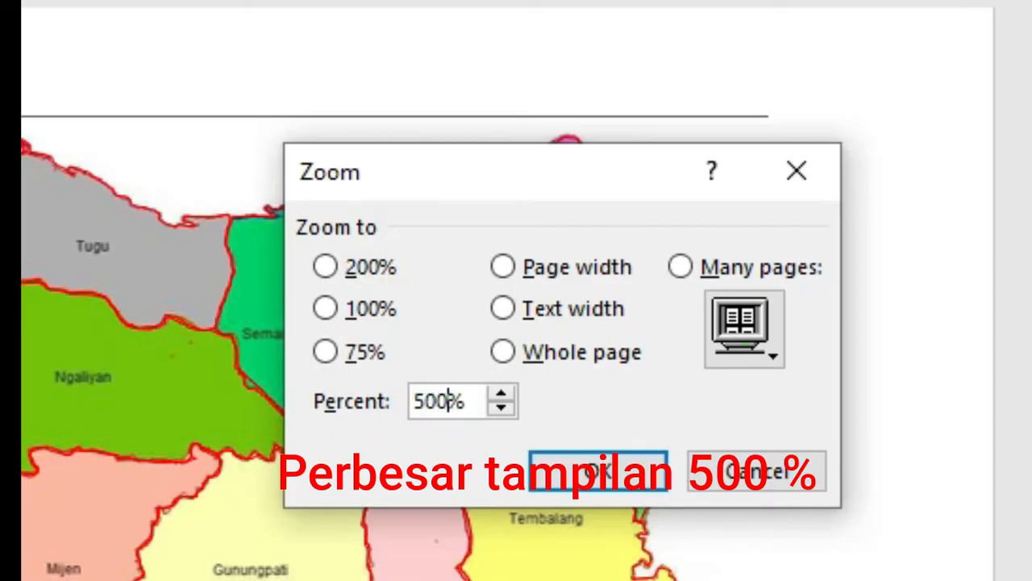
click(583, 477)
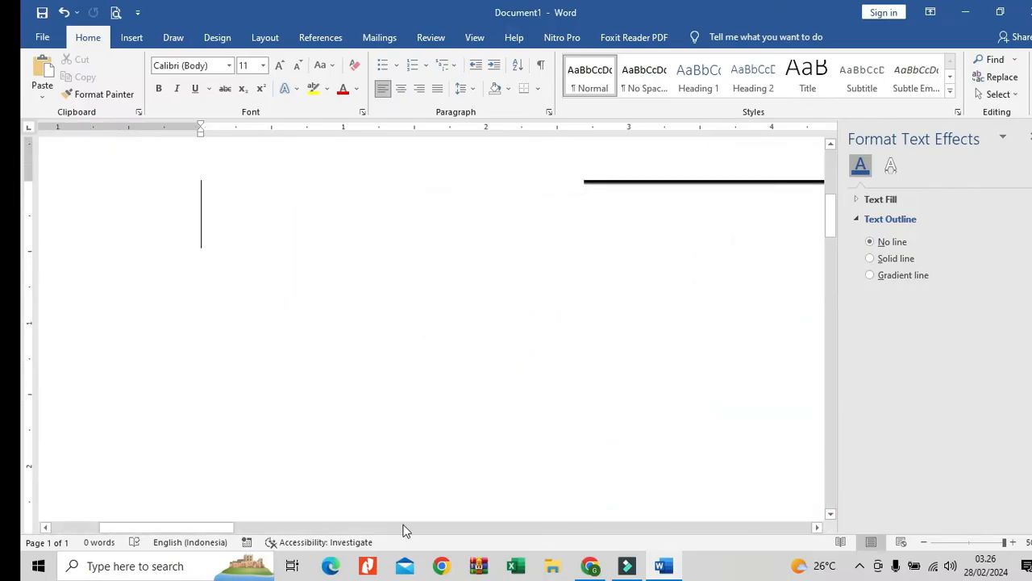
drag(229, 527, 378, 530)
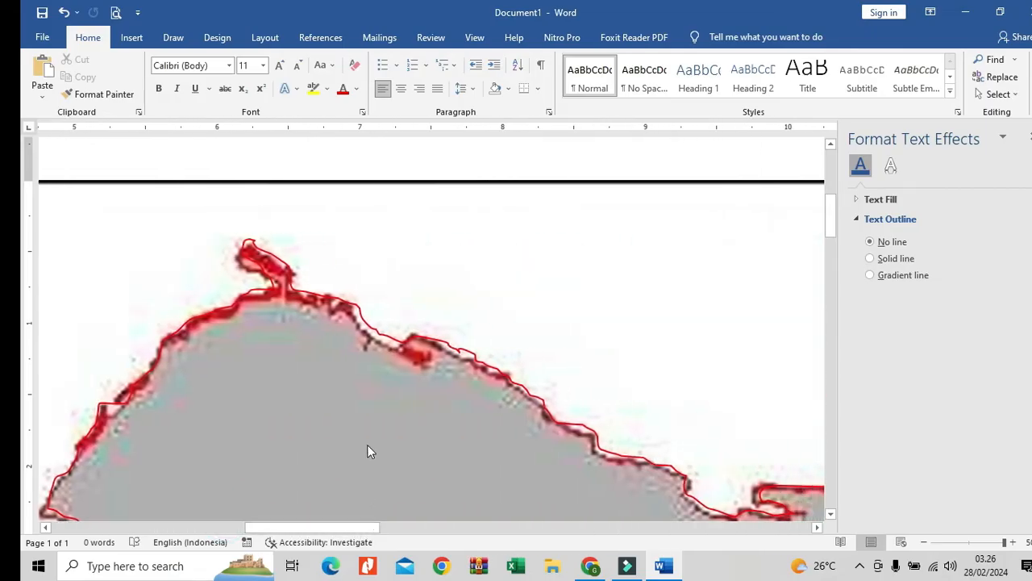
scroll(509, 410, down, 5)
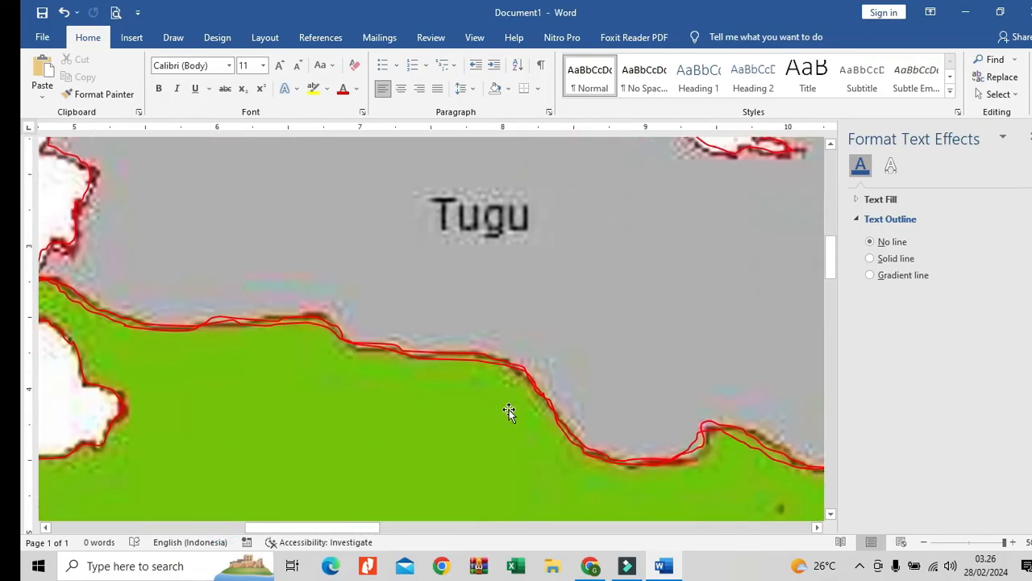
right_click(328, 325)
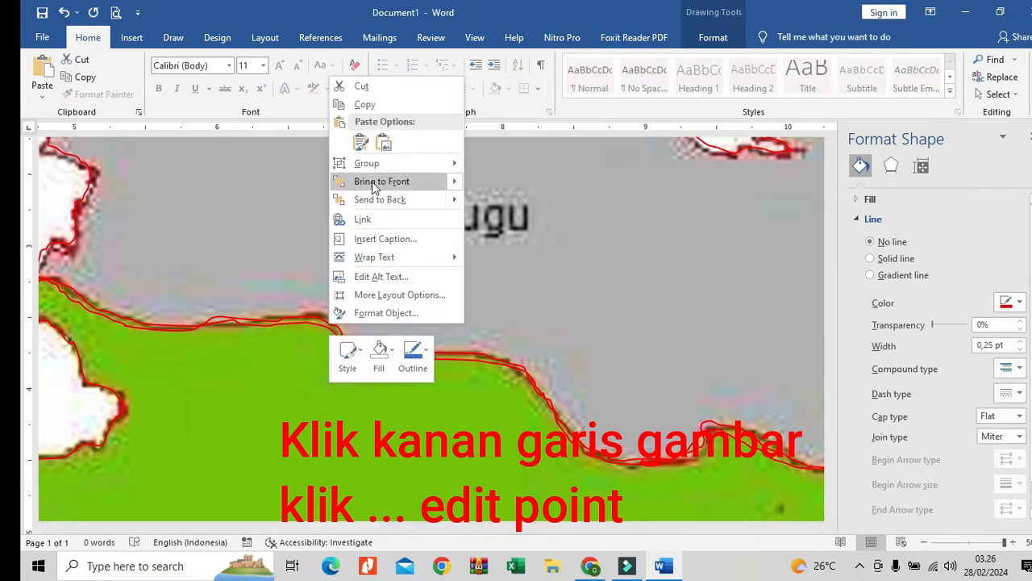
click(301, 311)
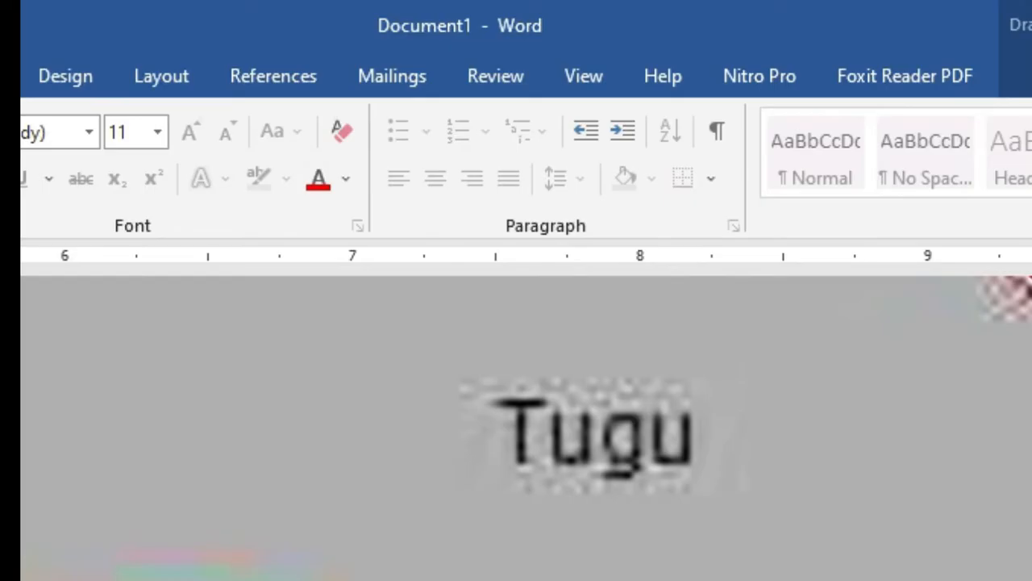
key(ctrl+v)
right_click(249, 580)
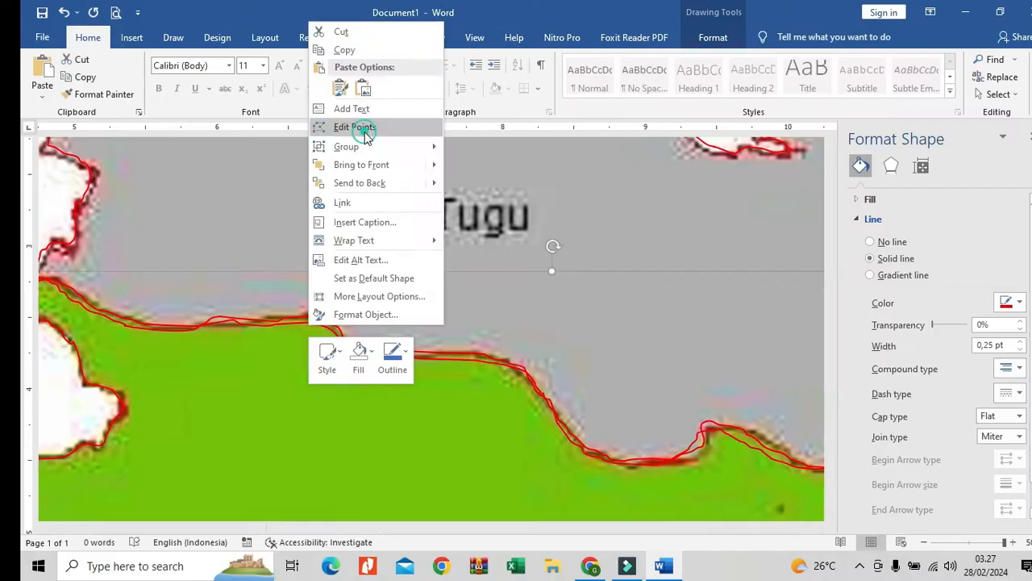
click(364, 129)
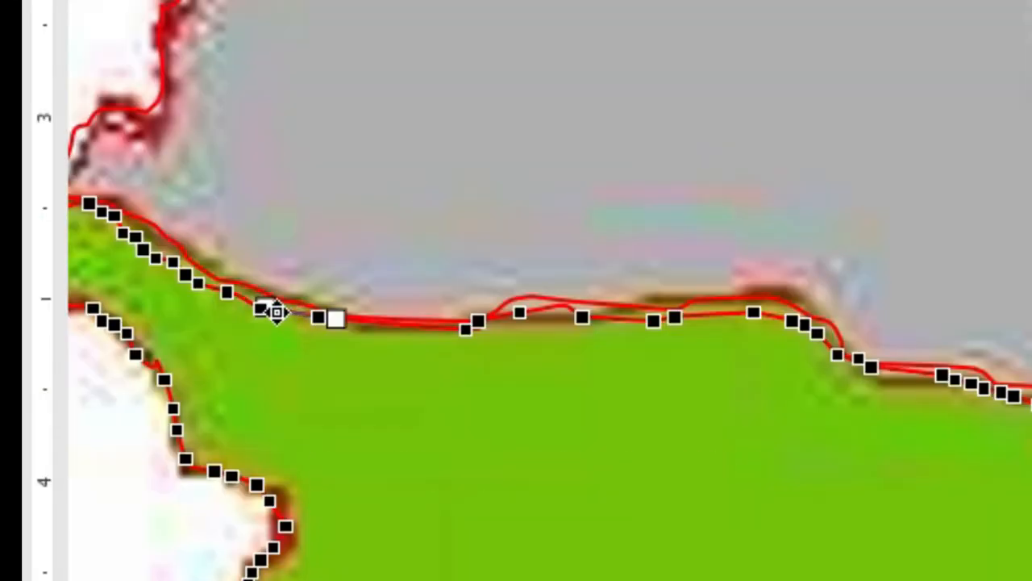
Move the Ngaliyan outline's points onto the border line along the western part of Tugu's southern edge.
click(122, 322)
drag(261, 311, 146, 232)
drag(454, 274, 459, 260)
drag(530, 268, 575, 273)
drag(580, 284, 589, 285)
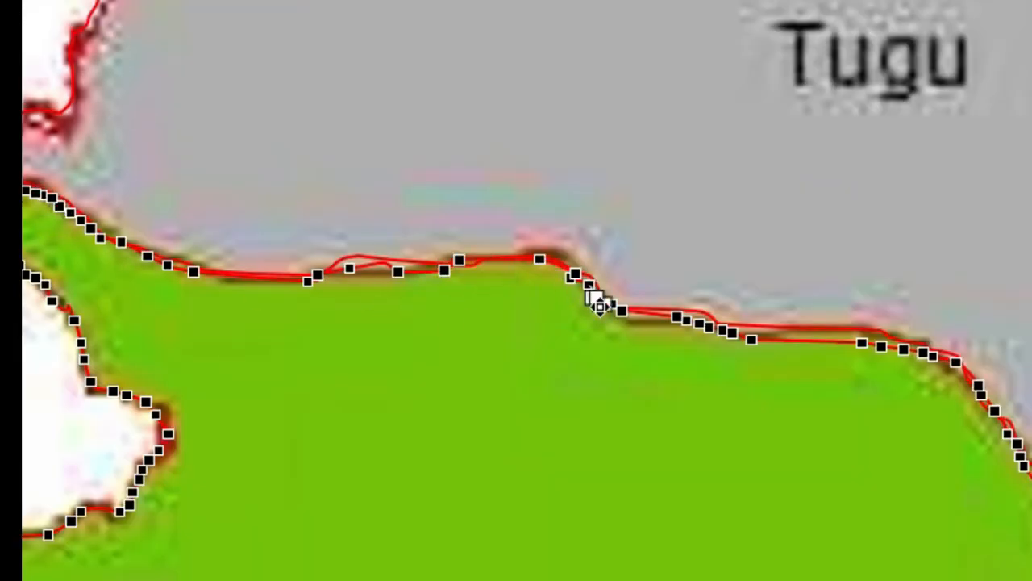
Align the outline points along the rest of the Tugu–Ngaliyan border, eastward as far as Semarang Barat.
scroll(599, 301, right, 5)
drag(247, 260, 256, 250)
drag(353, 258, 357, 253)
drag(377, 266, 384, 263)
drag(515, 375, 521, 377)
drag(538, 411, 544, 405)
drag(782, 428, 788, 432)
drag(791, 417, 882, 422)
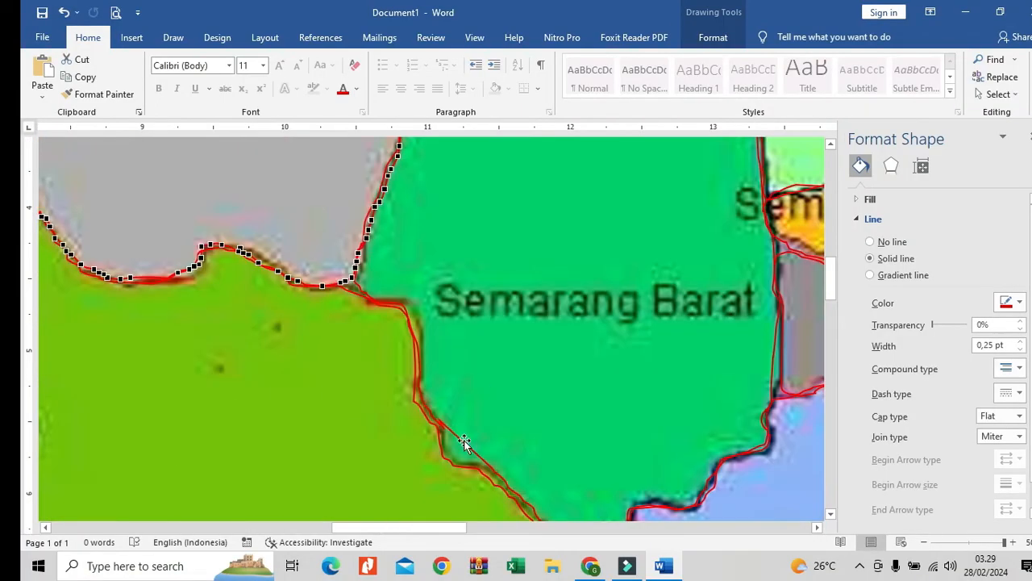
Adjust the edit points of the Semarang Barat, Gunungpati and Banyumanik outlines to follow the borders on the map.
drag(467, 444, 454, 460)
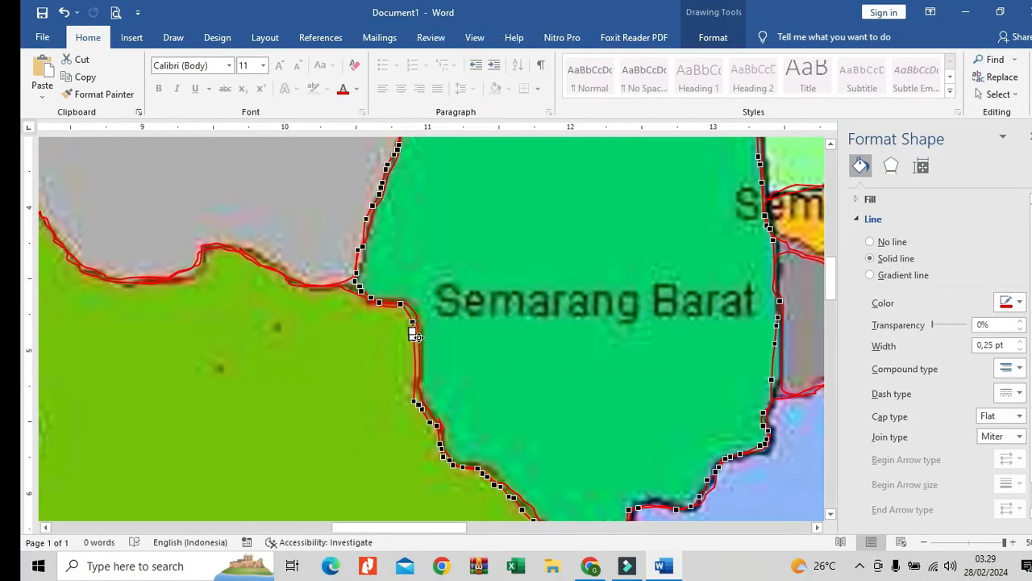
scroll(522, 337, down, 5)
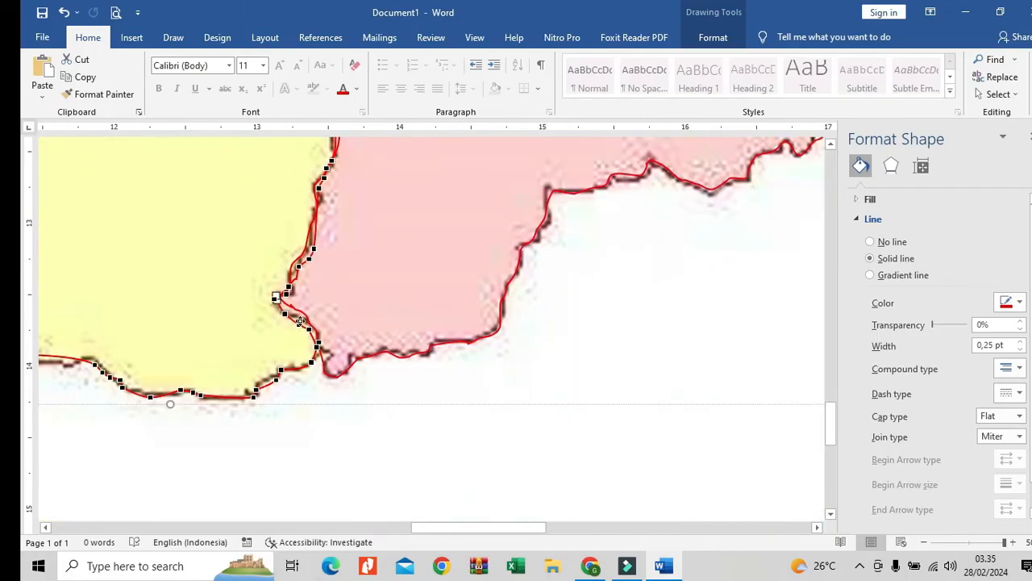
mouse_move(300, 321)
mouse_down()
mouse_move(318, 231)
mouse_move(293, 272)
mouse_move(300, 311)
mouse_up()
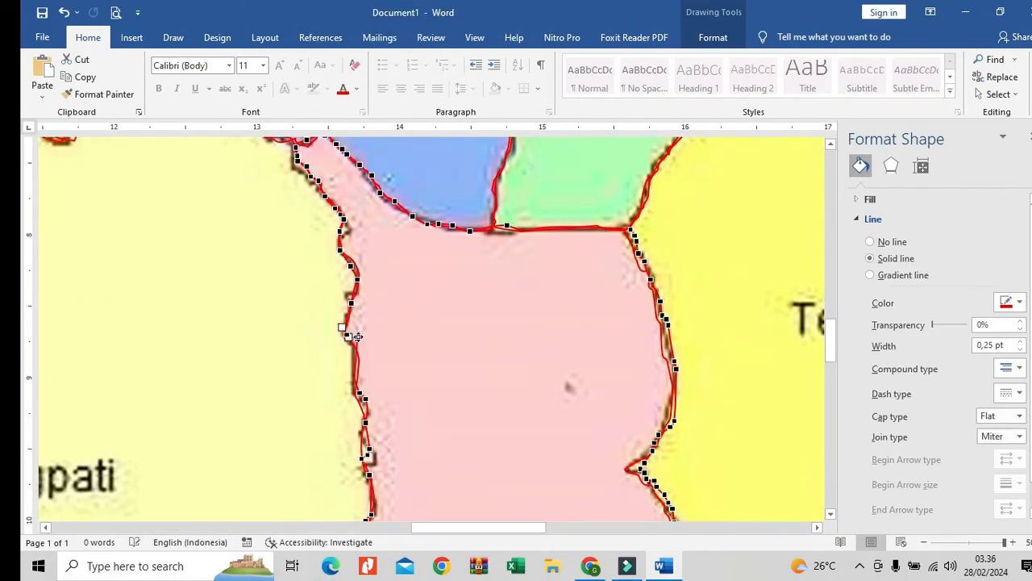
scroll(357, 337, down, 5)
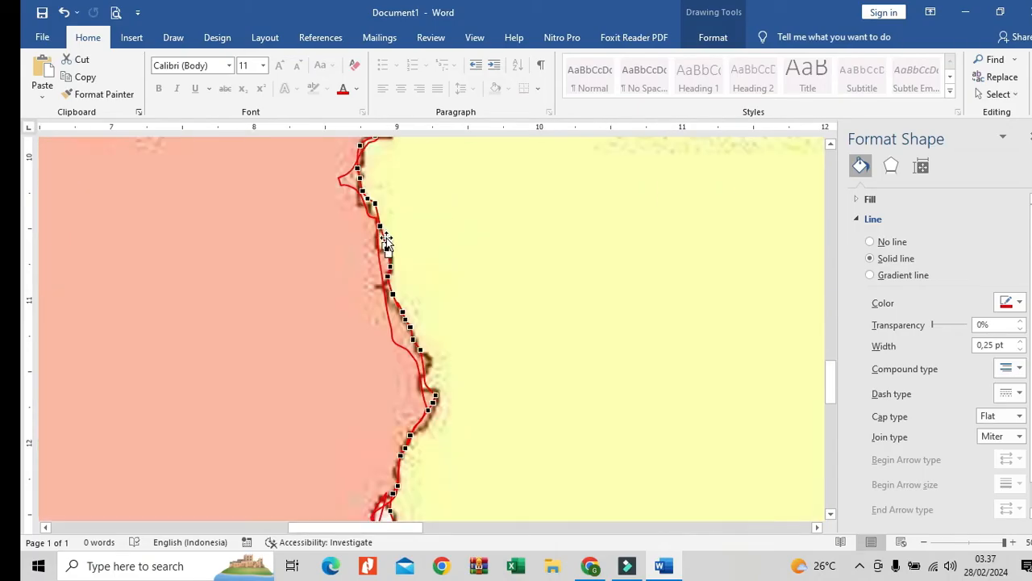
Edit the outline points along Mijen's borders with Ngaliyan and Gunungpati so the adjoining outlines match the map.
right_click(386, 241)
click(436, 126)
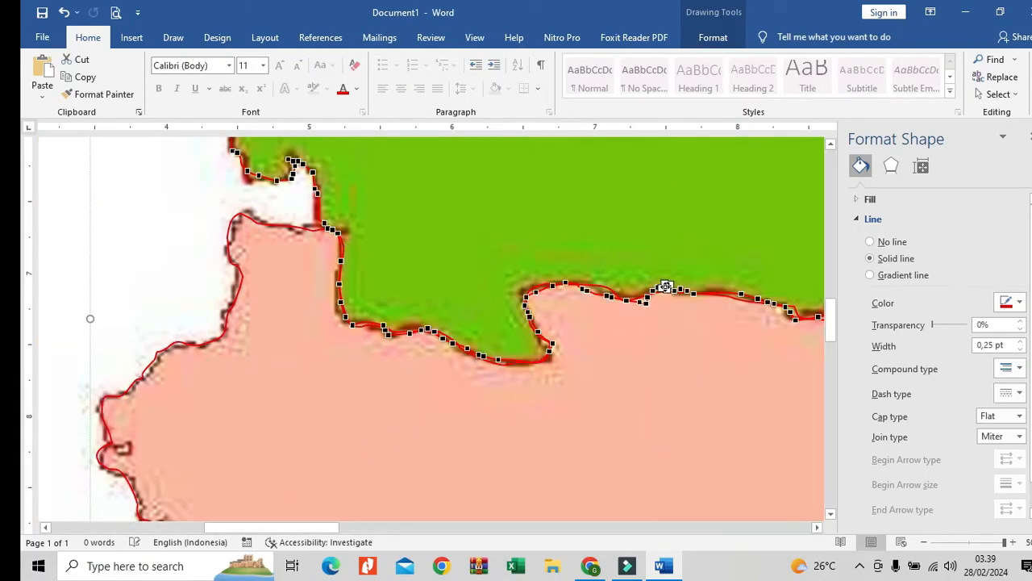
scroll(434, 416, right, 5)
right_click(519, 316)
click(592, 116)
drag(520, 317, 501, 313)
drag(517, 309, 515, 296)
scroll(592, 308, down, 5)
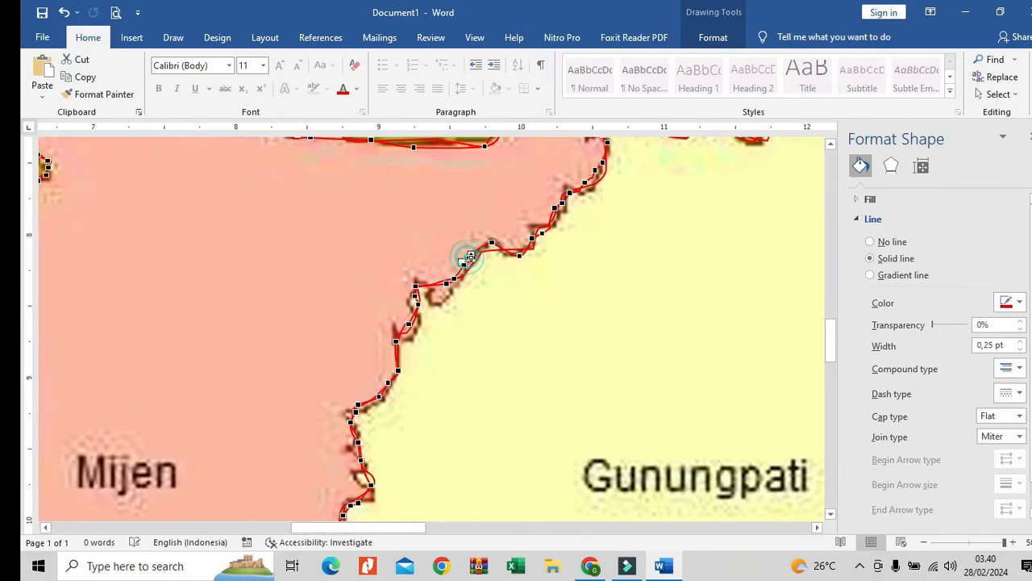
Refine the outline points along Tembalang's western border with Banyumanik and along the Mijen–Gunungpati border.
scroll(460, 253, down, 3)
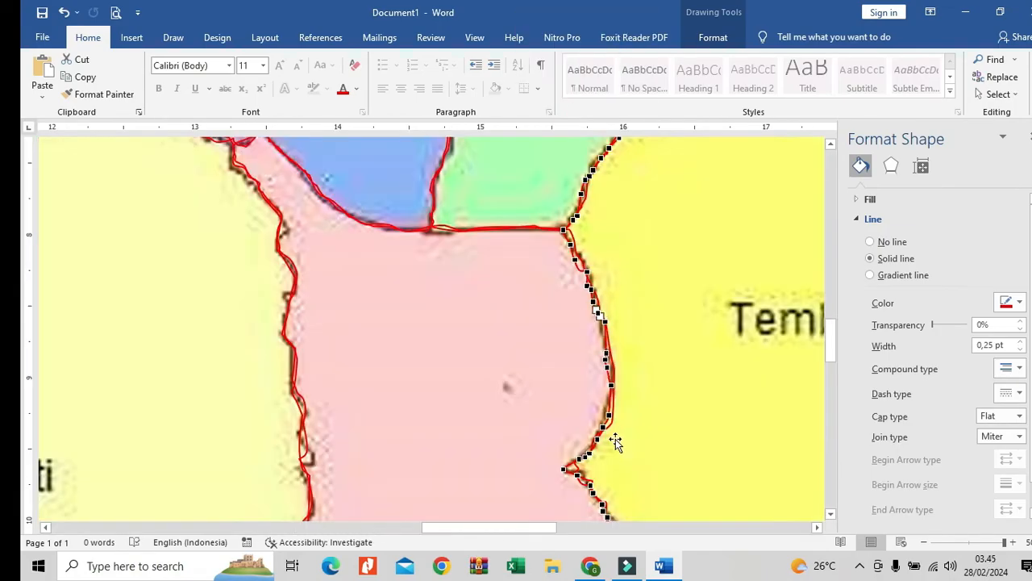
drag(609, 415, 612, 409)
scroll(611, 362, up, 8)
right_click(368, 323)
click(442, 117)
scroll(468, 238, down, 2)
right_click(465, 243)
click(533, 346)
right_click(469, 237)
click(507, 266)
right_click(519, 286)
click(552, 316)
scroll(582, 327, down, 3)
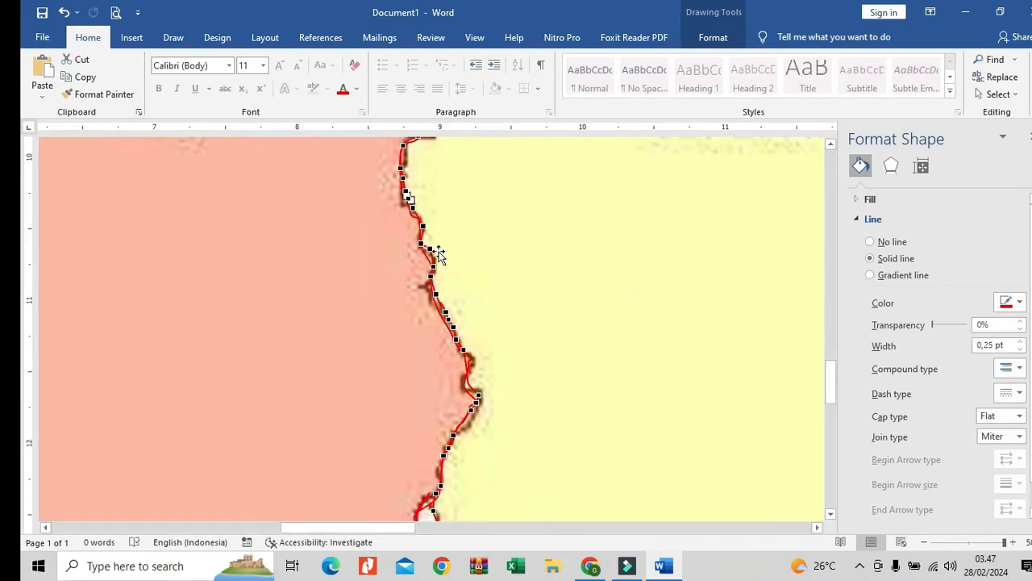
Insert a simple text box on the map page and set it to no line and no fill.
scroll(438, 253, down, 10)
click(131, 38)
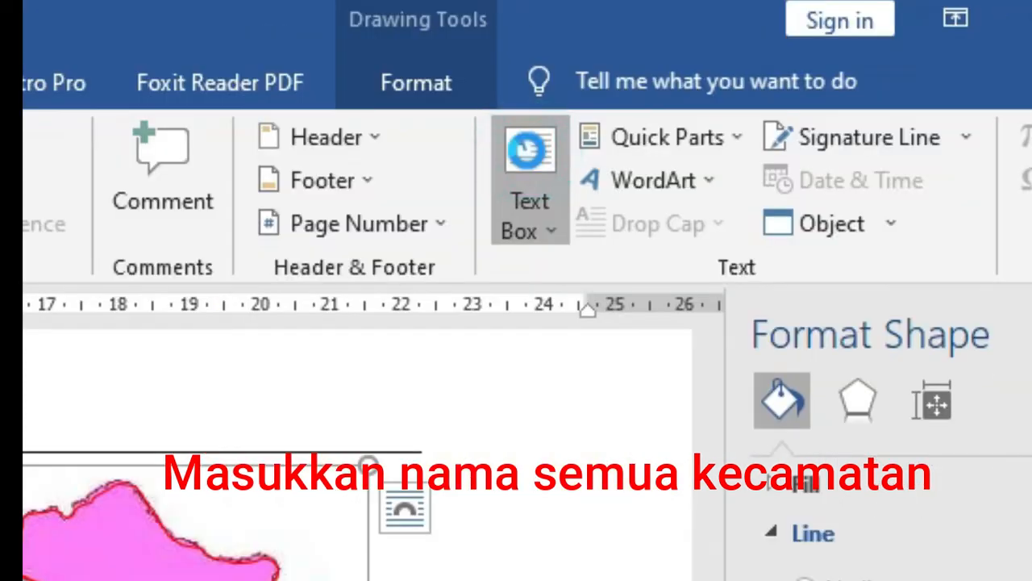
click(530, 162)
click(470, 318)
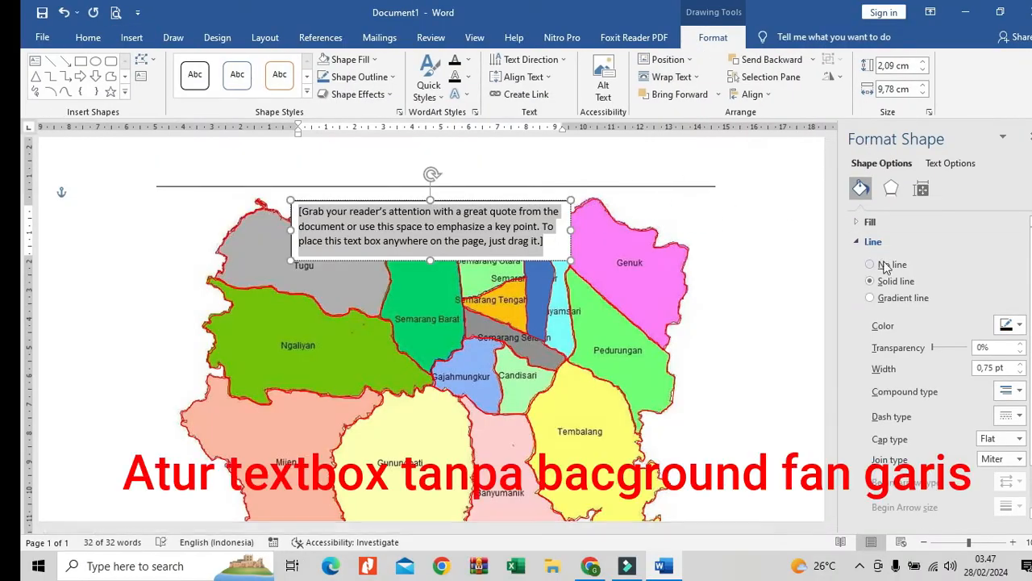
click(885, 266)
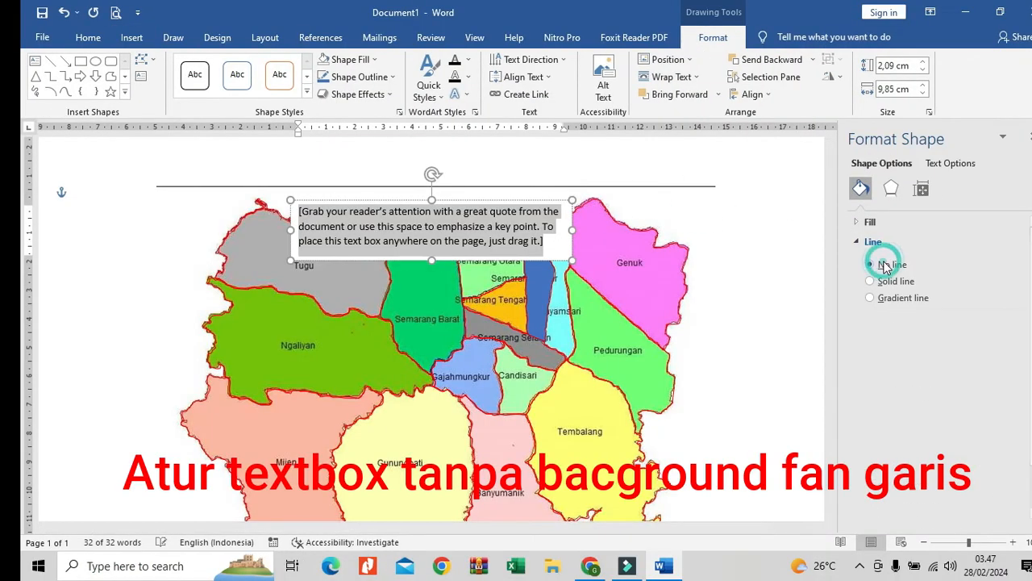
click(869, 222)
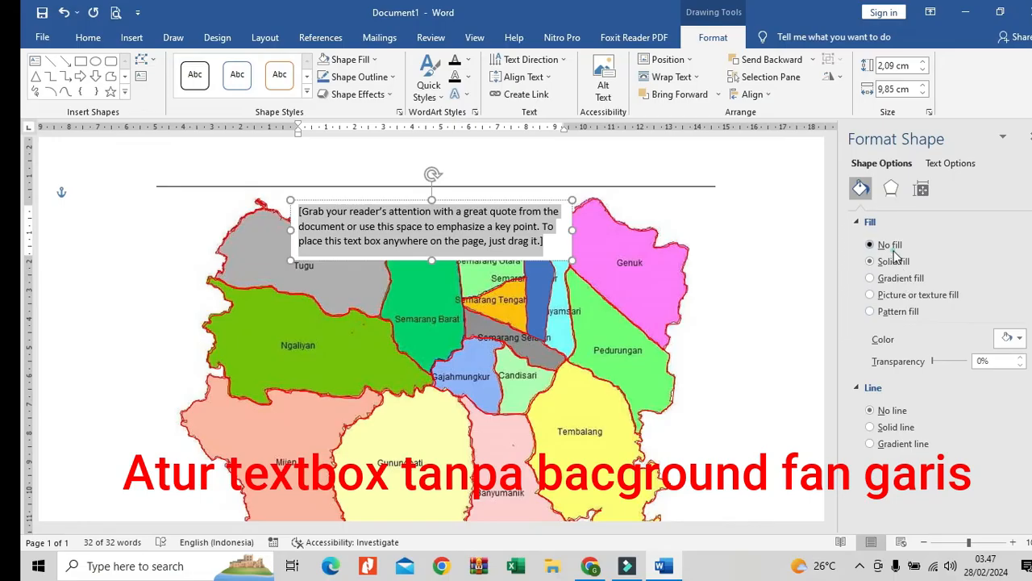
click(893, 249)
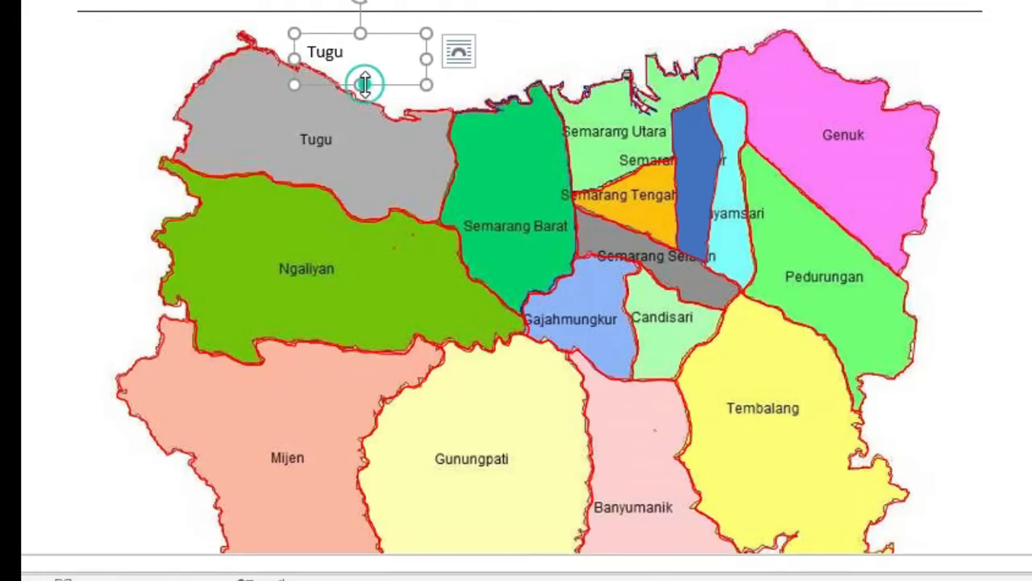
Shorten the "Tugu" text box to fit its bold text and move it onto the Tugu district.
drag(365, 84, 365, 70)
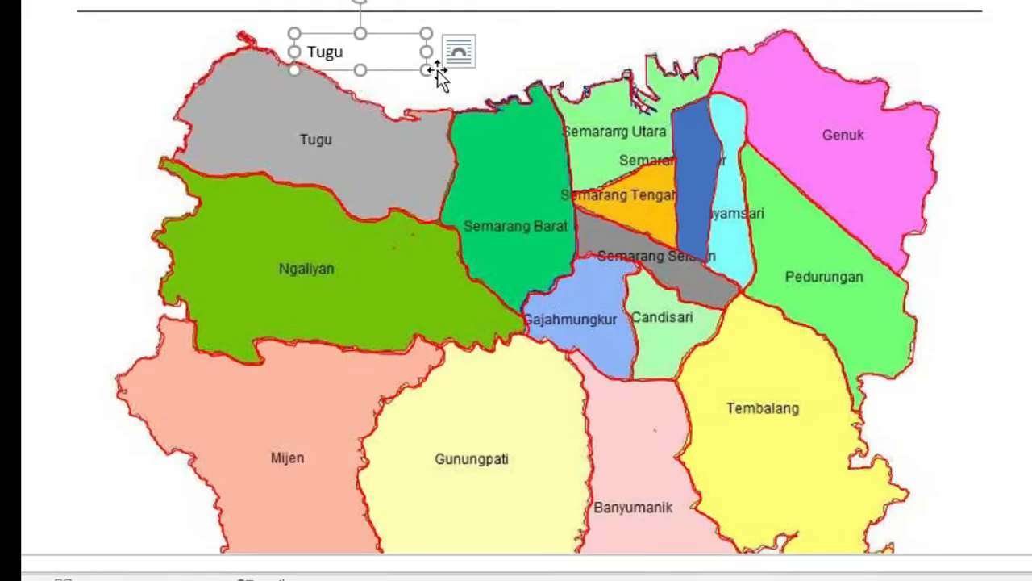
click(458, 52)
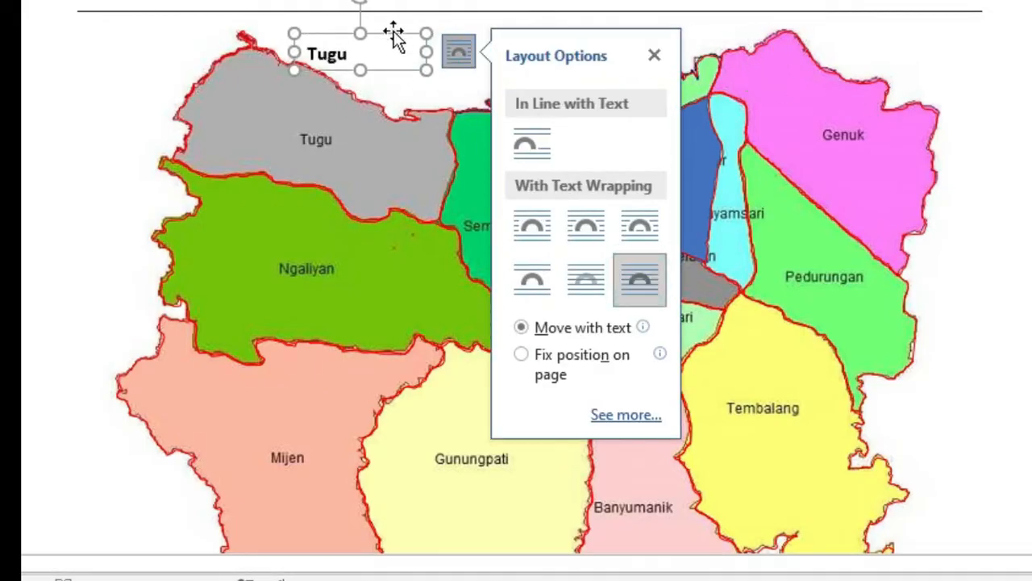
drag(396, 32, 370, 121)
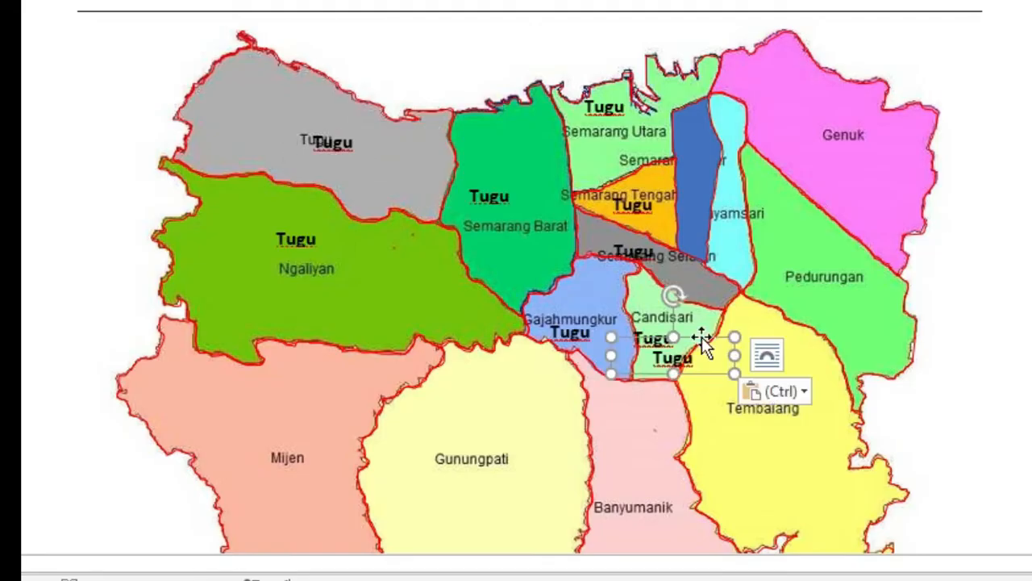
Place copies of the bold "Tugu" label on Semarang Timur, Gayamsari, Genuk and the districts south of Genuk.
drag(701, 336, 696, 95)
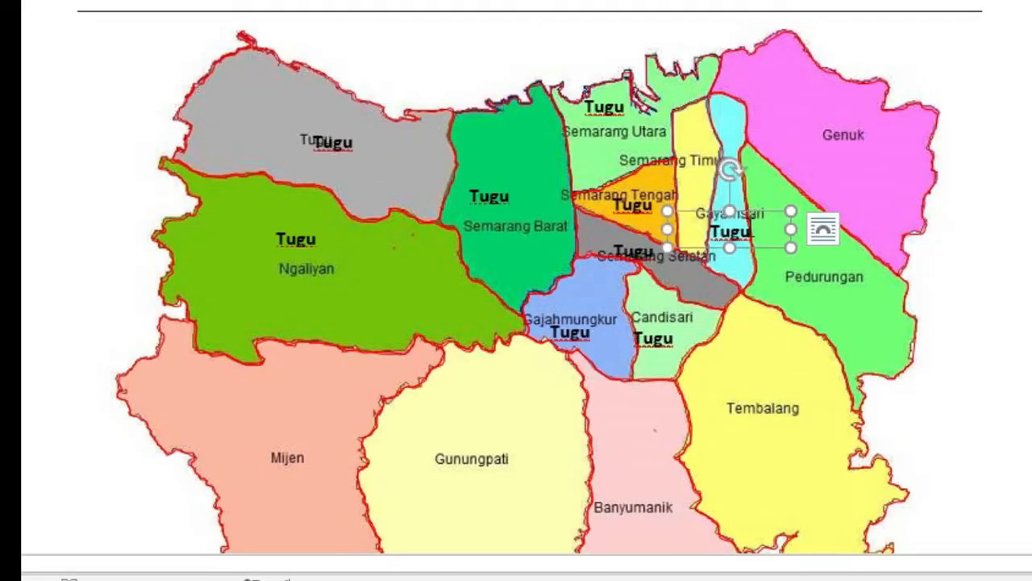
key(ctrl+v)
drag(796, 173, 843, 157)
scroll(755, 200, down, 1)
key(ctrl+v)
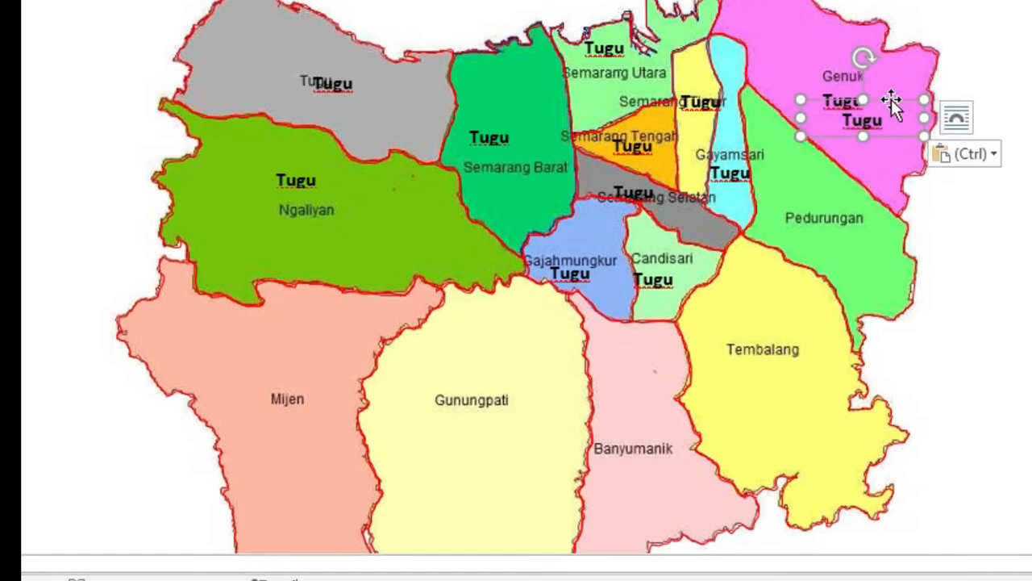
scroll(890, 104, down, 3)
drag(807, 125, 772, 258)
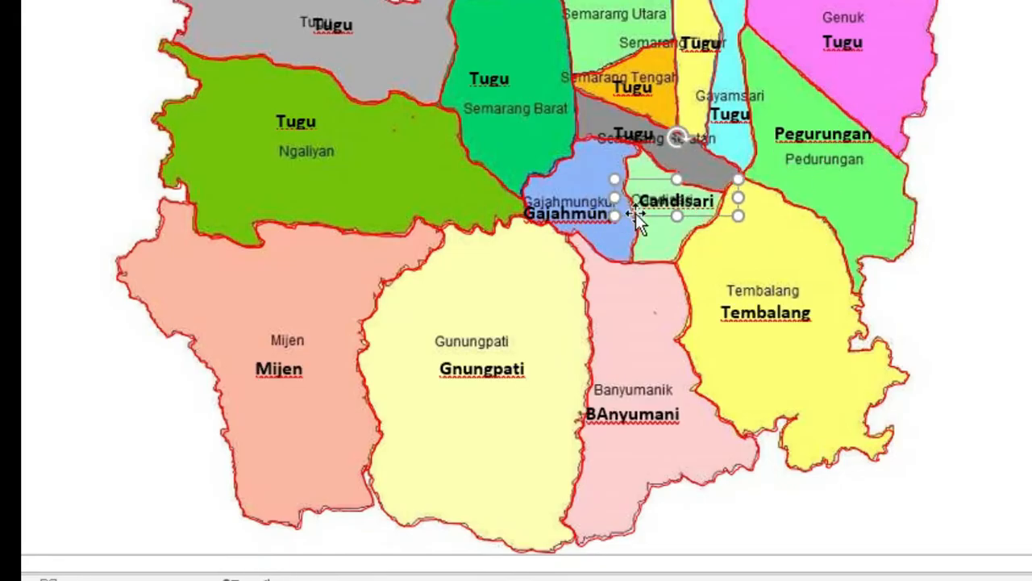
Widen the Gajahmungkur label's text box, and change the Ngaliyan district's label to "Ngaiyan", positioned over the original name.
click(636, 213)
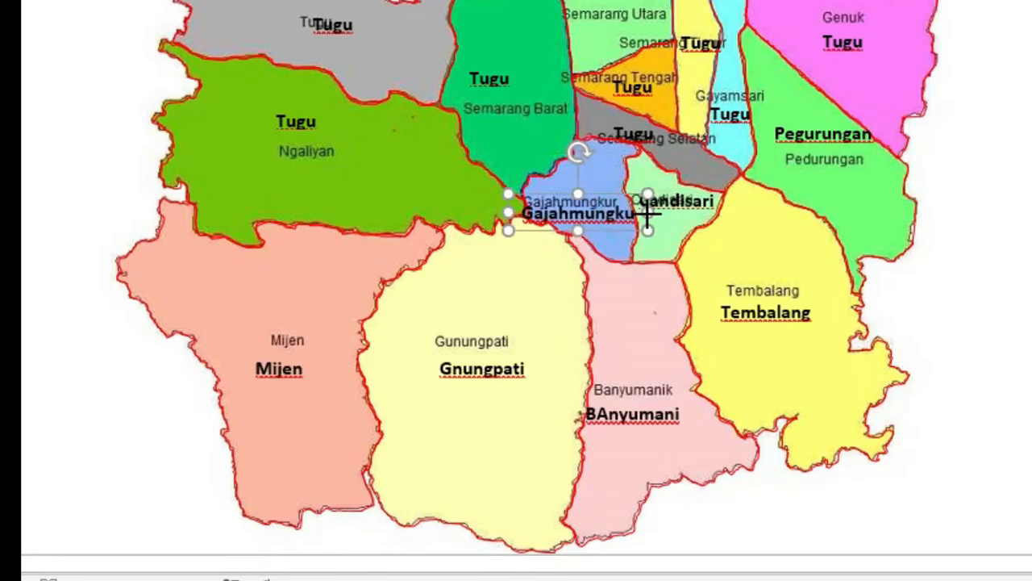
double_click(296, 121)
text(Ngaiyan)
drag(322, 112, 325, 153)
Relabel the Semarang Barat district "Semarang barat" and the Semarang Utara district "Semarang Utara", widening the first label to fit one line.
double_click(488, 78)
text(Semarang barat)
drag(575, 80, 571, 103)
click(605, 8)
text(Semarang Utara)
Change the labels on the Semarang Timur and Semarang Tengah districts to "Sematang Timur" and "Semarang Tengah", each on one line.
double_click(700, 42)
text(Semarang Timur)
double_click(633, 87)
text(Semarang Tengah)
drag(724, 71, 687, 62)
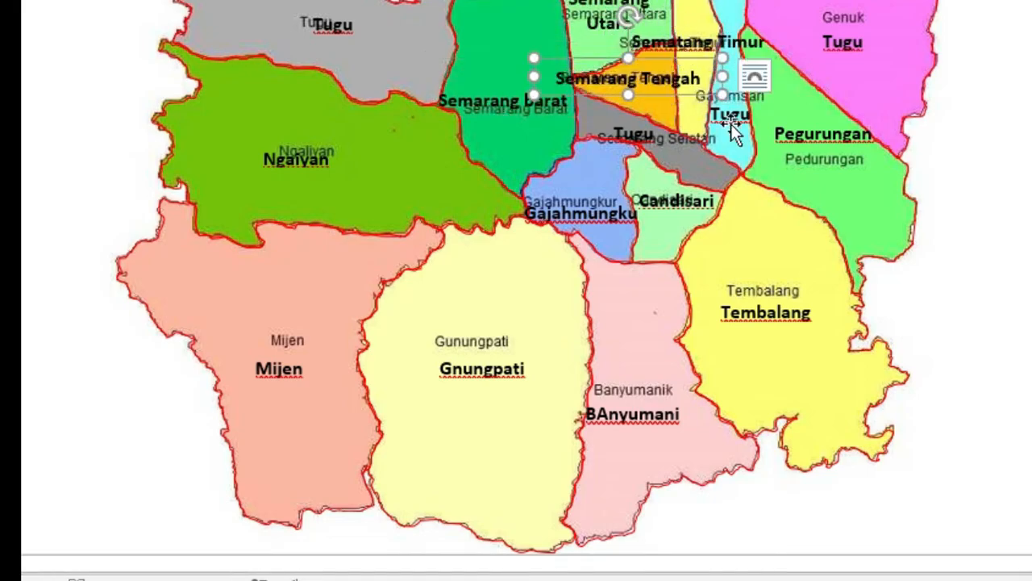
Relabel the Gayamsari and Genuk districts with their names, and retype the Banyumanik label as "Banyumani".
double_click(730, 114)
text(Gayamsari)
double_click(842, 42)
text(Genuk)
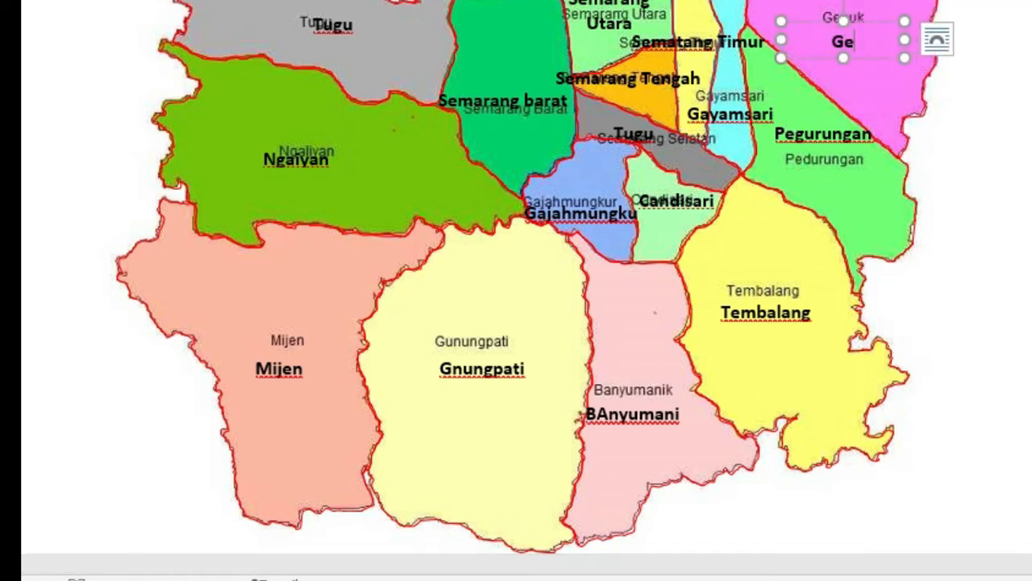
click(344, 162)
scroll(732, 68, down, 1)
double_click(632, 357)
text(Banyumani)
Delete the pasted source map from behind the traced shapes and set the grouped district outlines to solid black.
click(914, 276)
key(Delete)
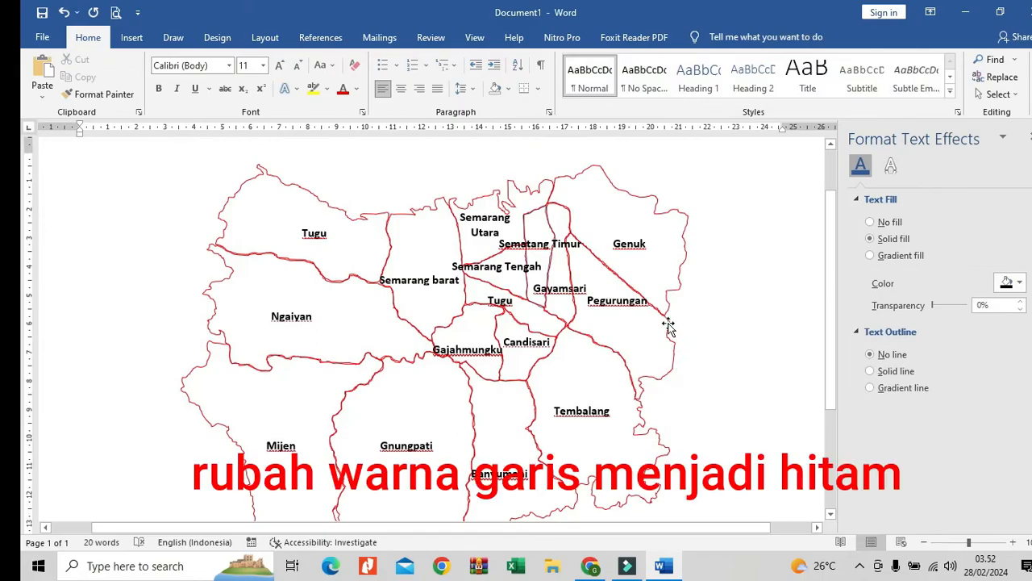
click(669, 324)
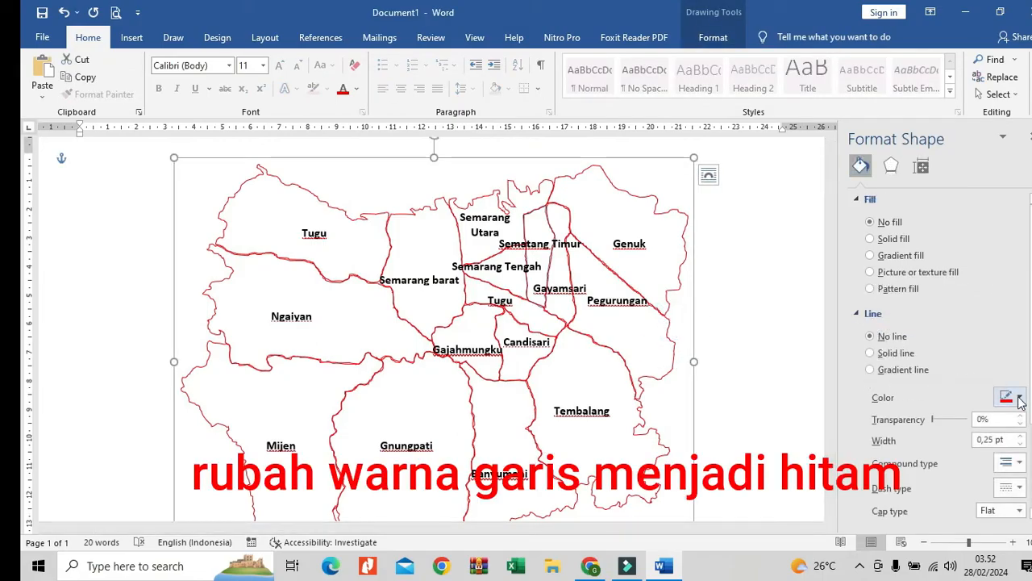
click(1019, 399)
click(940, 431)
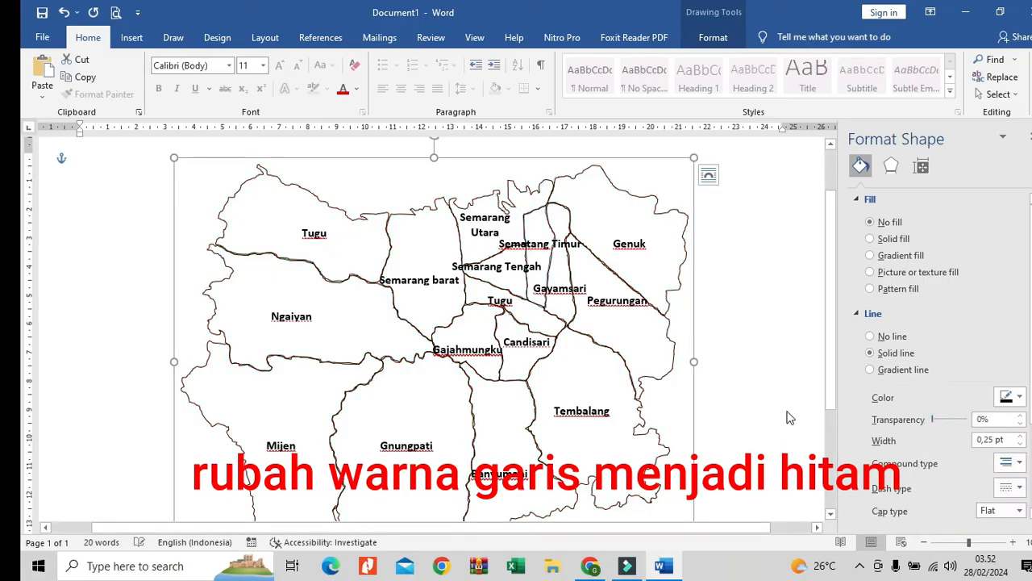
Select the Genuk shape within the group and fill it with light gold.
scroll(751, 319, down, 2)
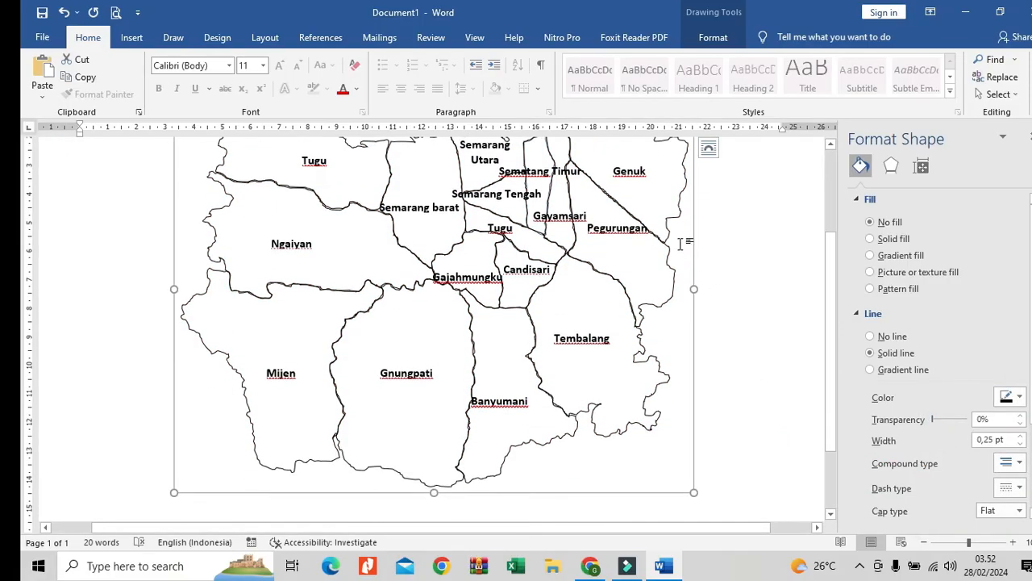
scroll(680, 242, up, 2)
click(662, 220)
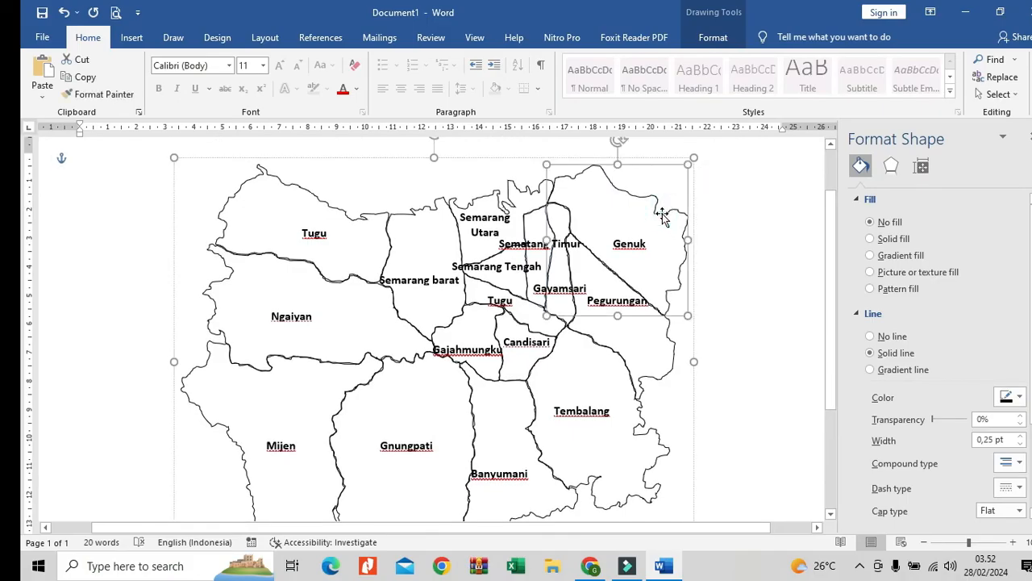
double_click(615, 185)
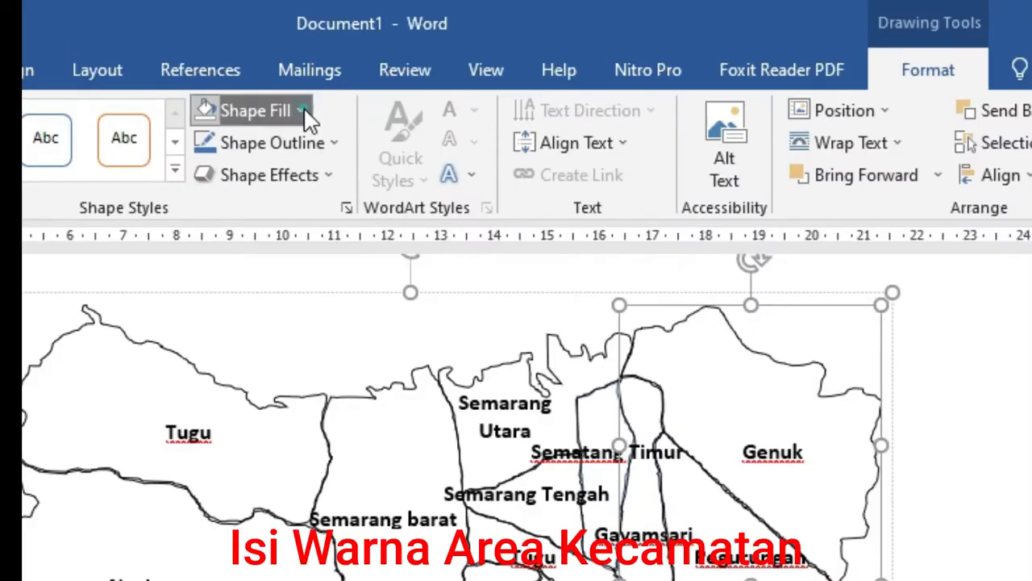
click(371, 60)
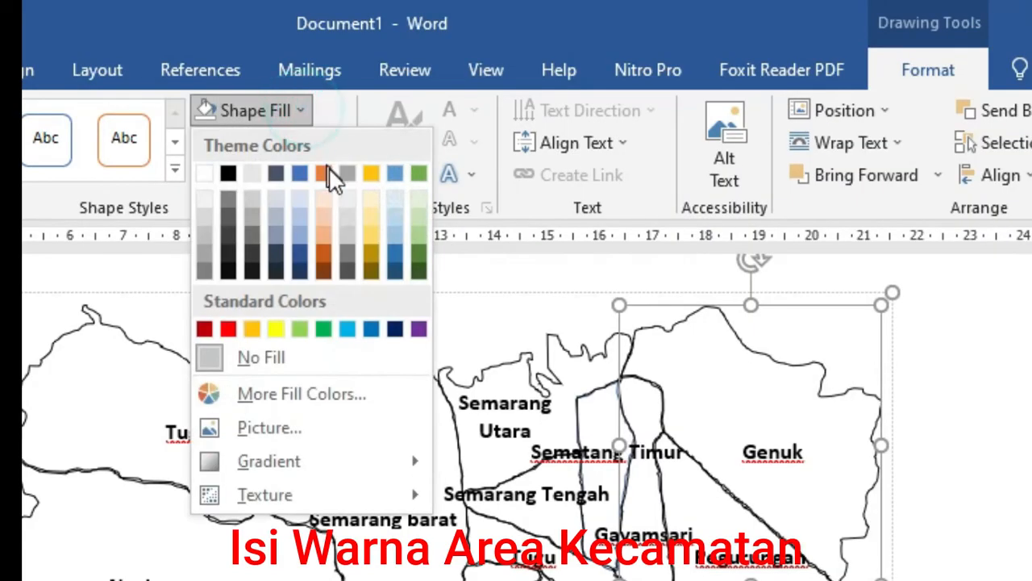
click(371, 216)
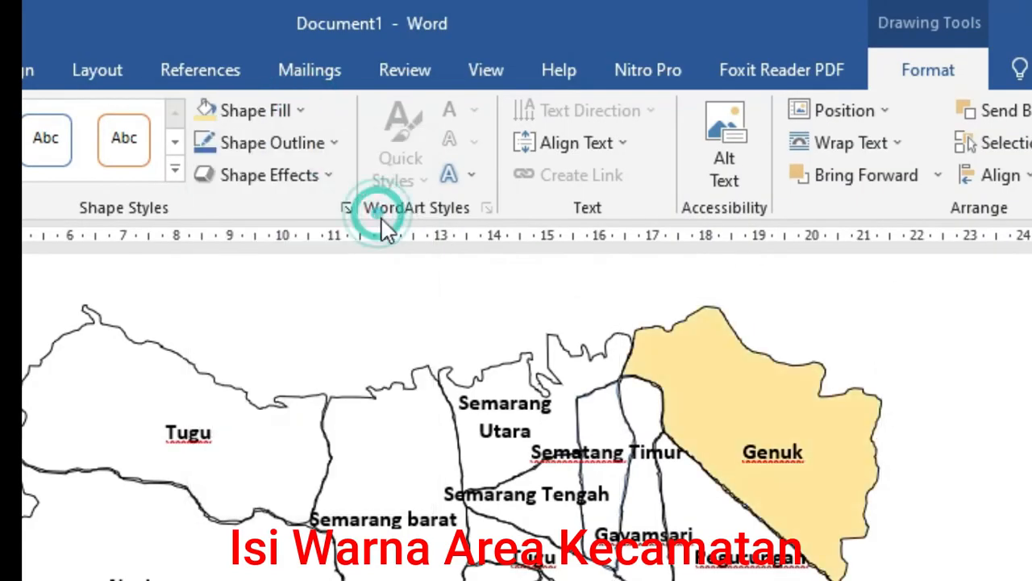
Fill the Semarang Utara shape with light blue and the Pedurungan shape with yellow.
click(562, 355)
click(303, 110)
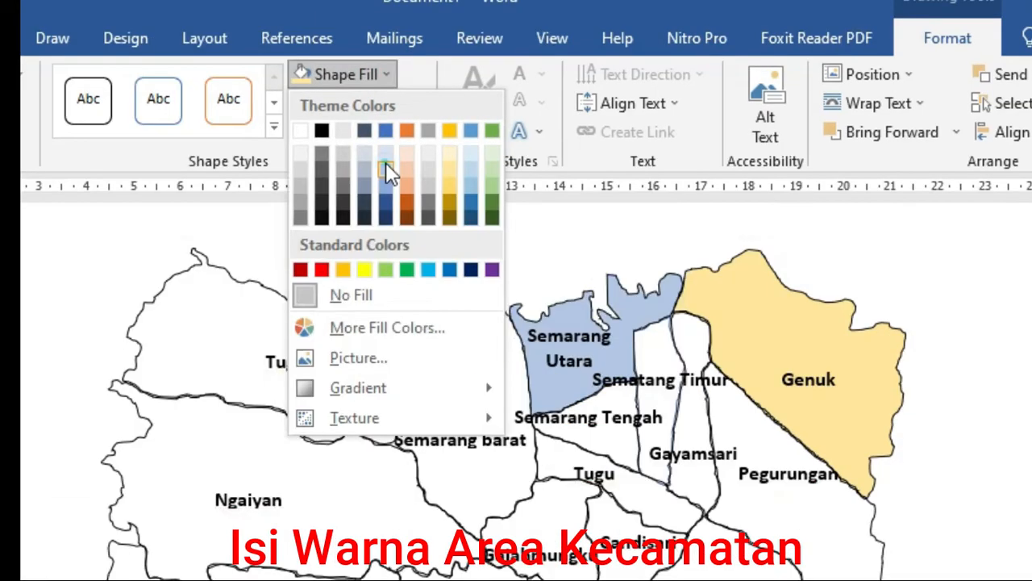
click(386, 167)
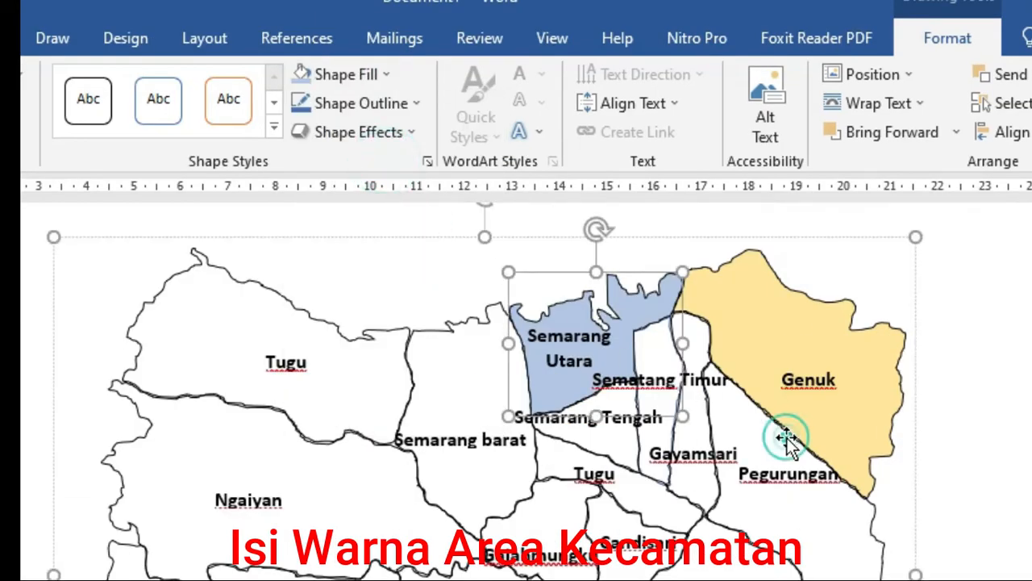
click(822, 445)
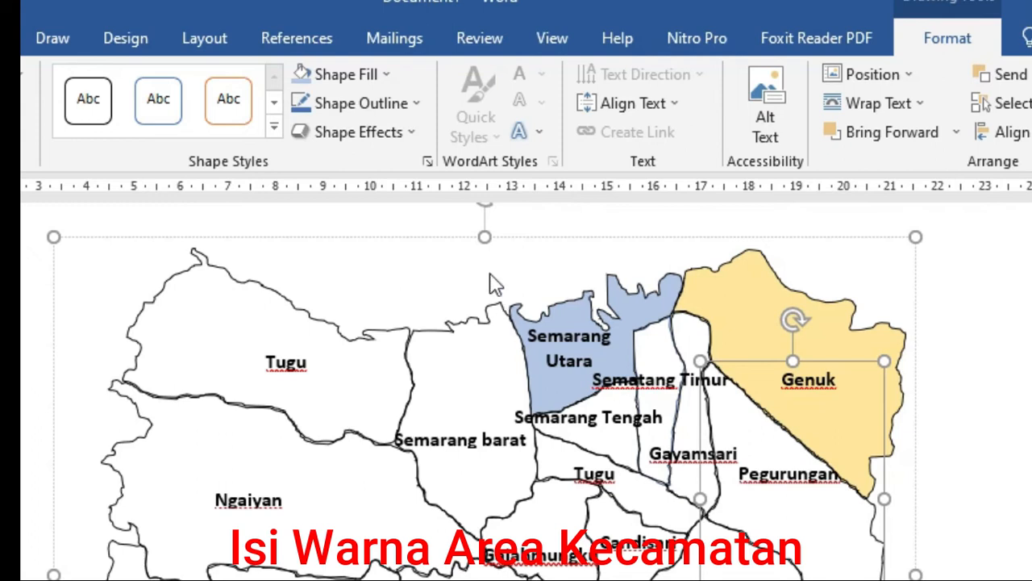
click(357, 74)
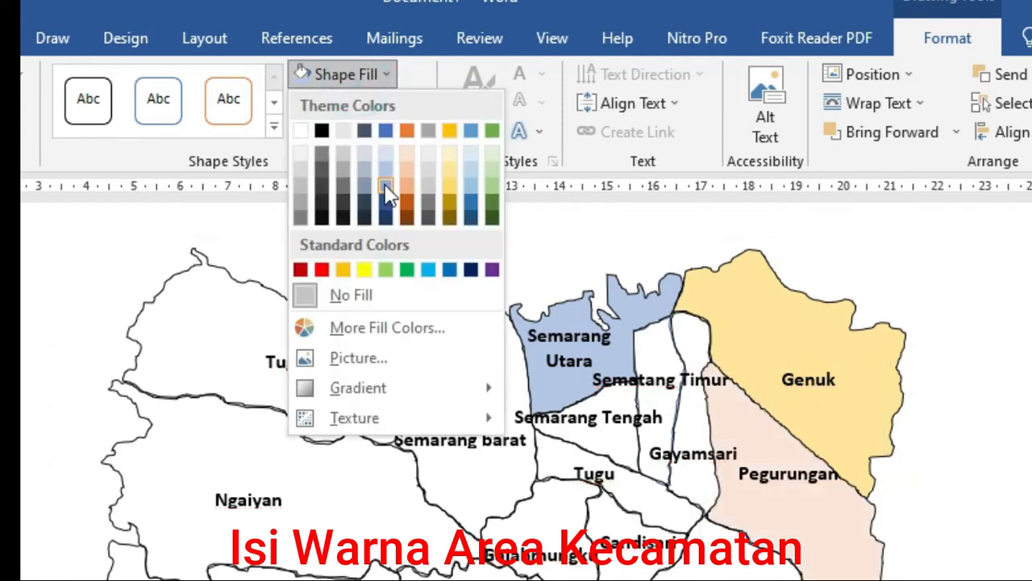
click(369, 267)
click(355, 104)
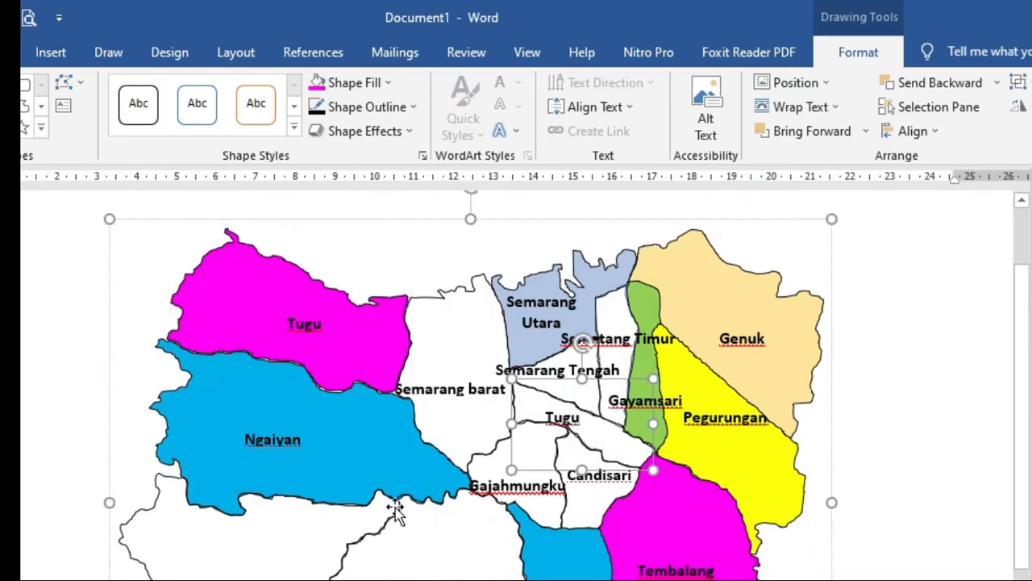
Fill the Gunungpati and Semarang Selatan shapes with green and the Semarang Timur shape with grey.
click(351, 83)
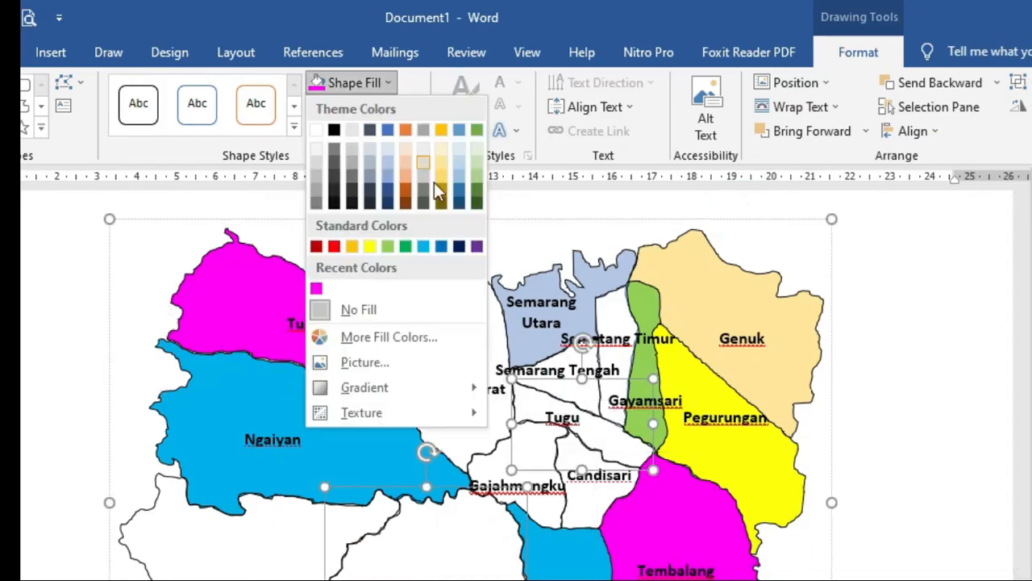
click(490, 284)
click(613, 308)
click(384, 85)
click(426, 129)
Fill the Semarang Tengah shape with purple and fit its label on two lines inside the district.
click(555, 389)
click(575, 355)
click(592, 383)
click(599, 400)
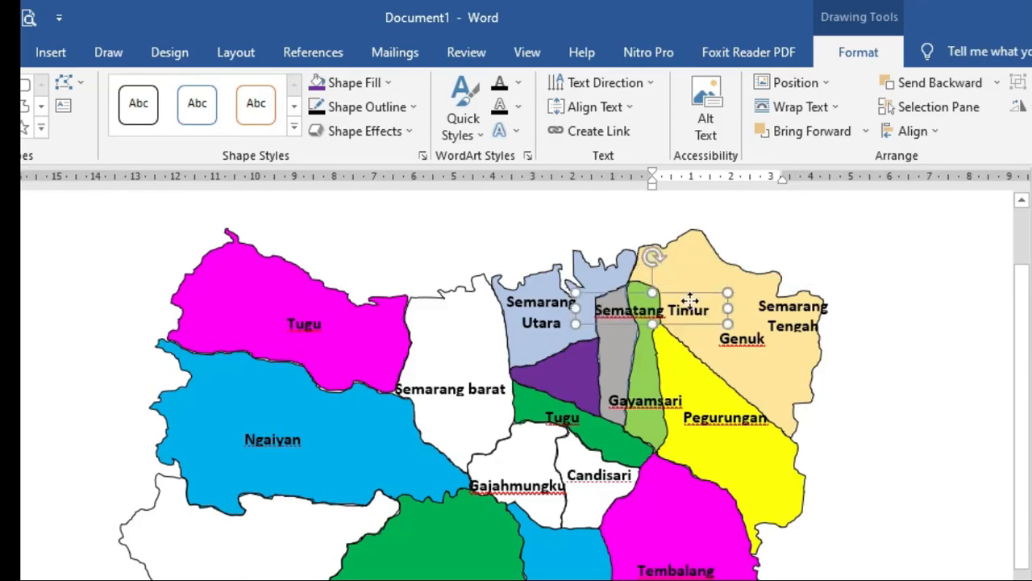
click(595, 351)
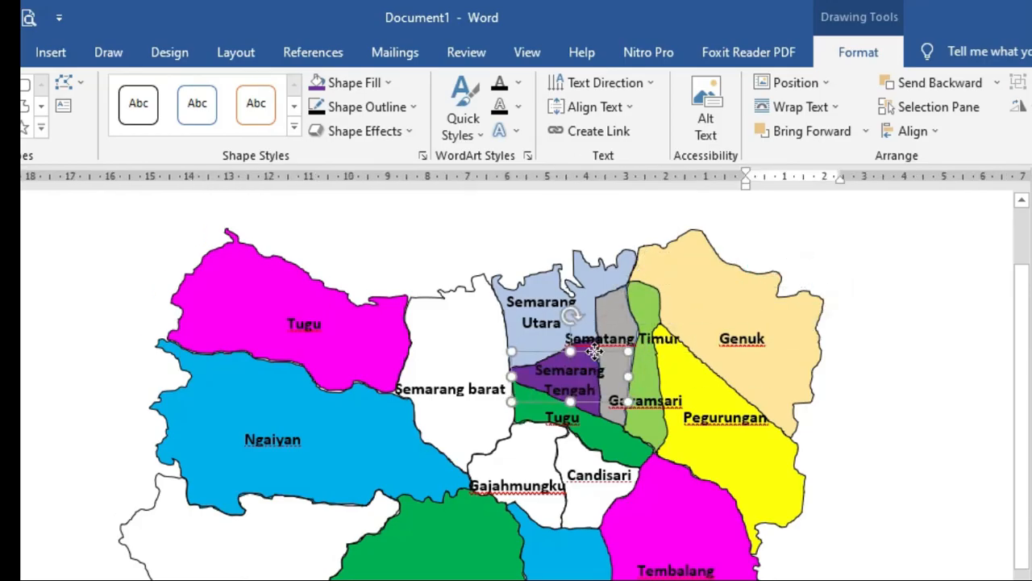
Fill the Semarang Barat shape with orange and the Mijen shape with yellow.
click(457, 339)
click(357, 85)
click(352, 247)
click(258, 536)
click(371, 85)
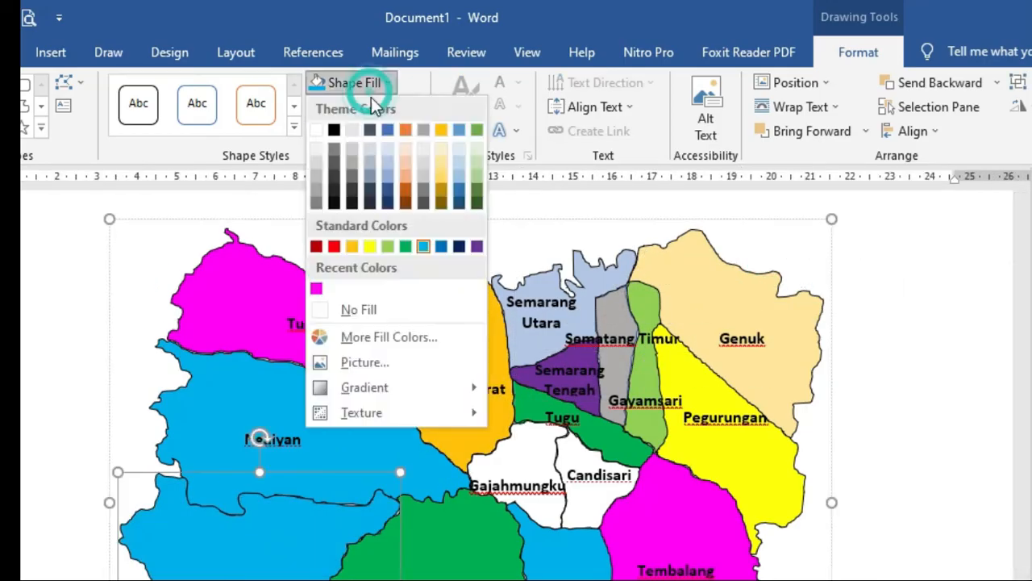
click(371, 246)
Fill the Gajahmungkur shape with orange and the Candisari shape with light green.
click(520, 454)
click(381, 84)
click(351, 247)
click(604, 505)
click(599, 496)
click(379, 83)
click(479, 174)
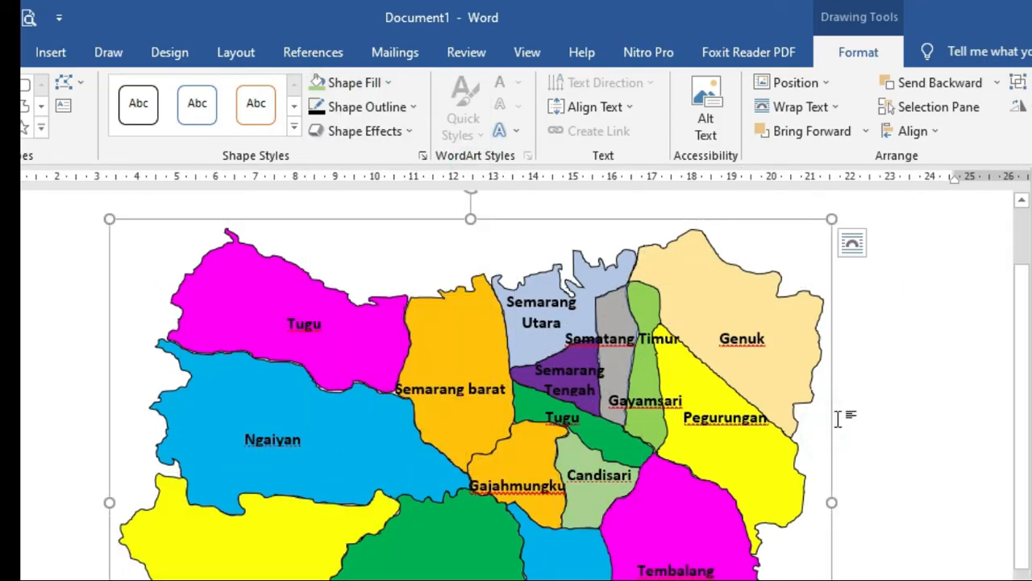
Draw a rectangle about 21.63 cm wide and 16.38 cm high around the whole map as its outer border.
scroll(841, 419, up, 1)
click(766, 380)
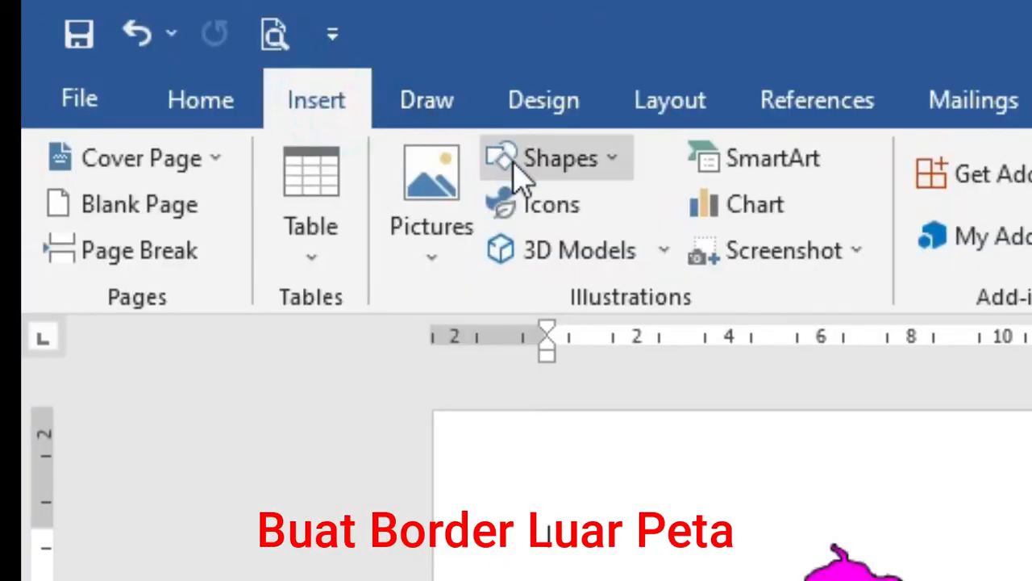
click(517, 171)
click(624, 249)
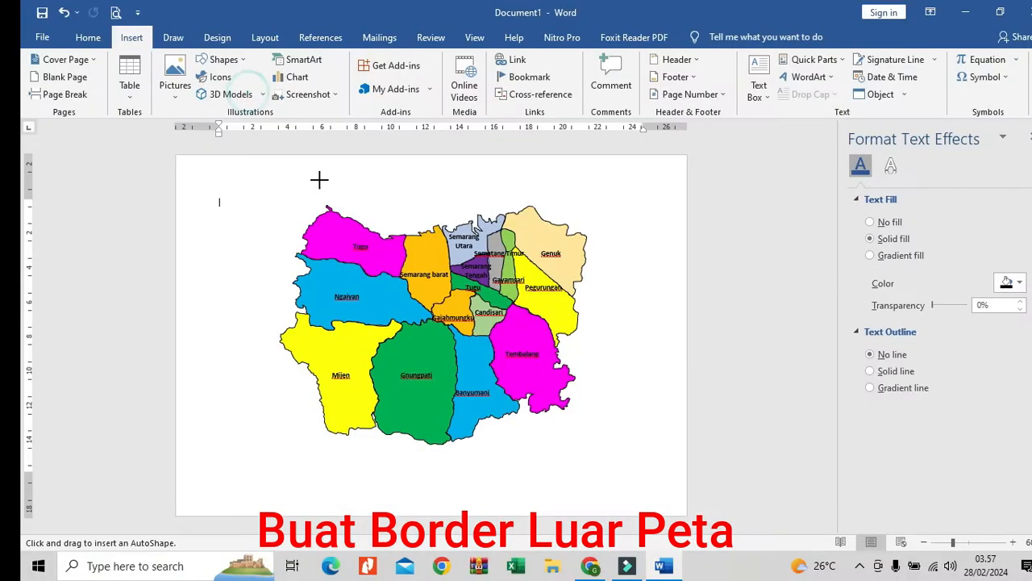
mouse_move(252, 175)
mouse_down()
mouse_move(427, 211)
mouse_move(574, 311)
mouse_move(604, 389)
mouse_move(609, 448)
mouse_move(626, 457)
mouse_up()
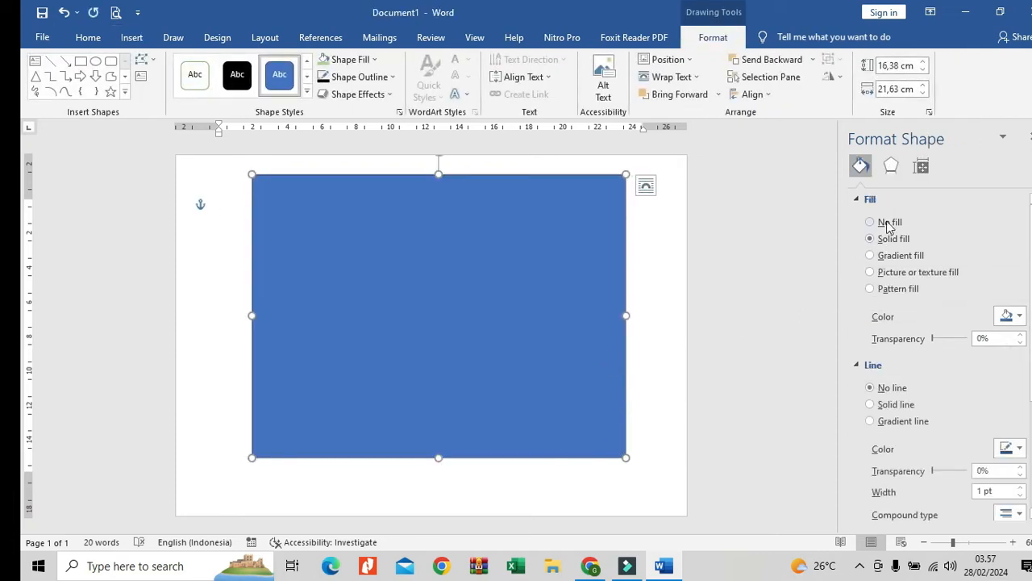
Remove the border rectangle's fill and give it a solid black outline.
click(888, 223)
click(1017, 398)
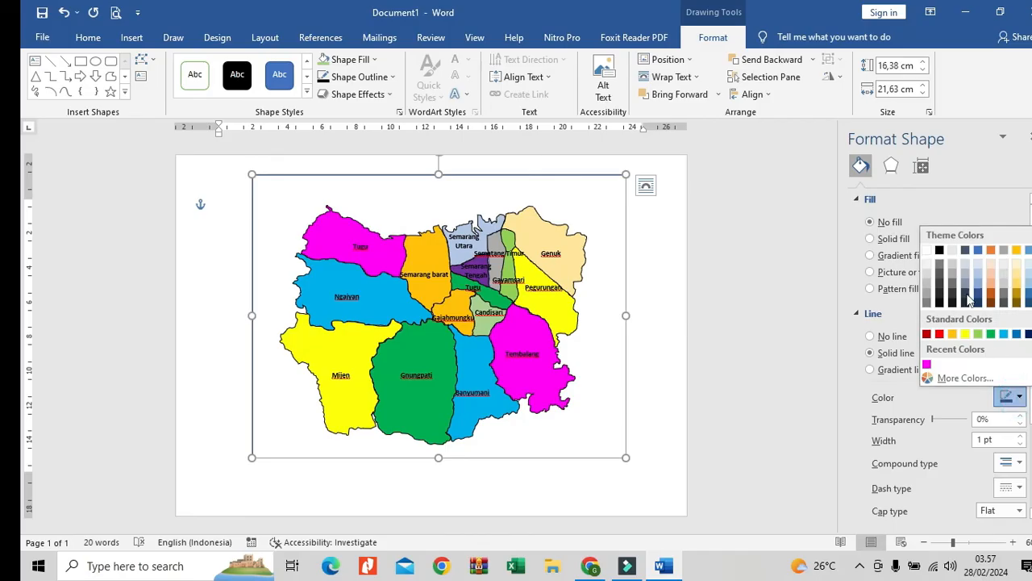
click(939, 251)
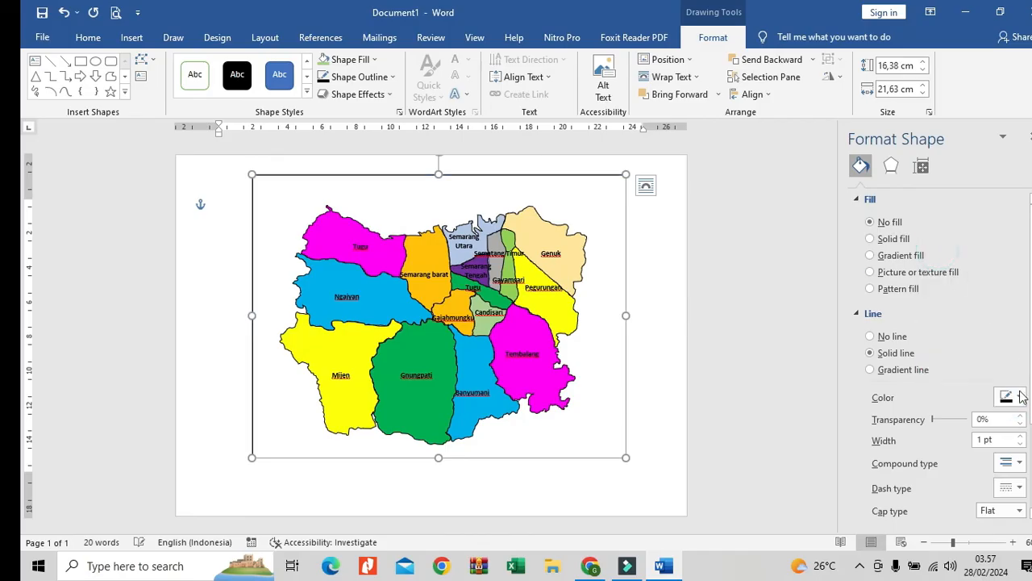
Make the border rectangle's outline a double line 3,75 pt wide and deselect the rectangle.
click(1021, 463)
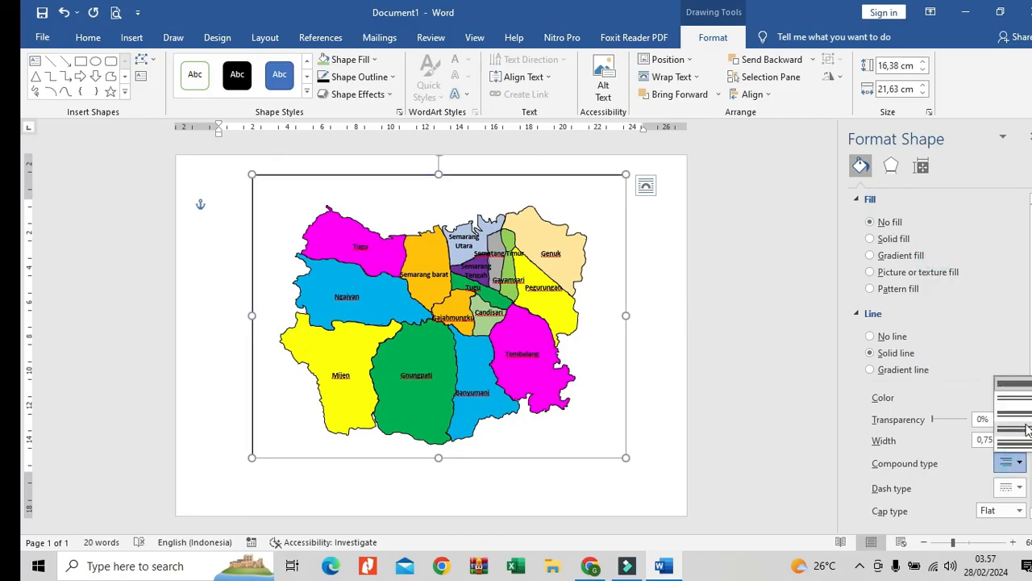
click(1029, 400)
click(1022, 436)
click(1021, 436)
click(1022, 436)
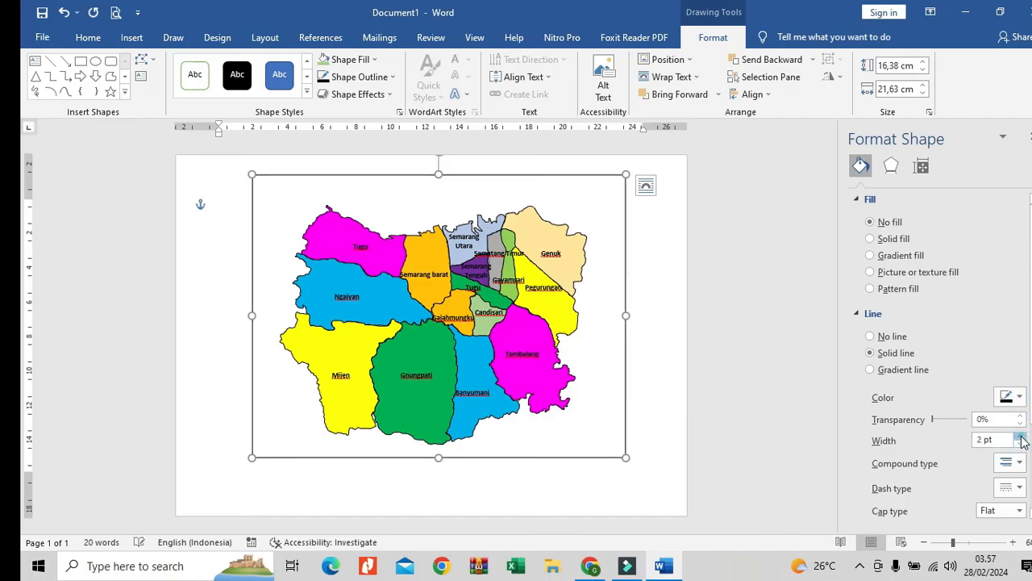
click(1021, 437)
click(1021, 436)
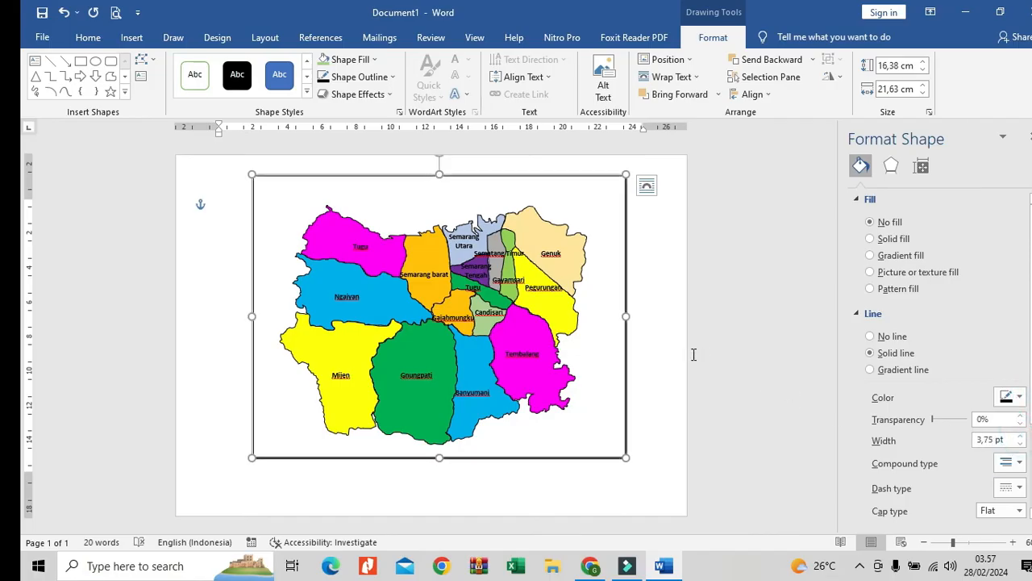
click(669, 346)
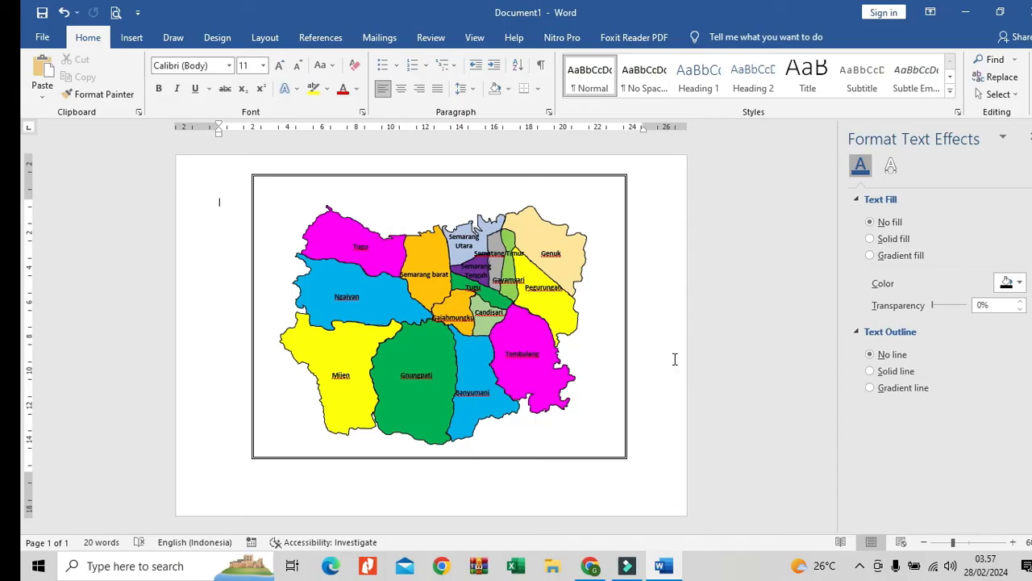